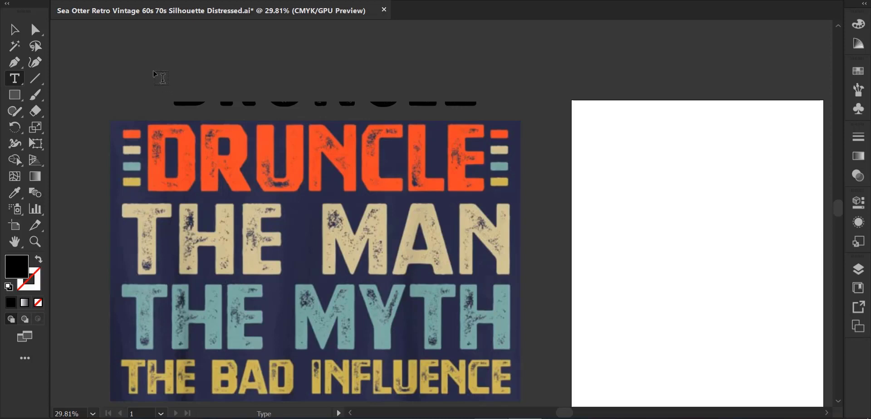
Type DRUNCLE as a new text line above the reference artwork
left_click(166, 78)
type("D")
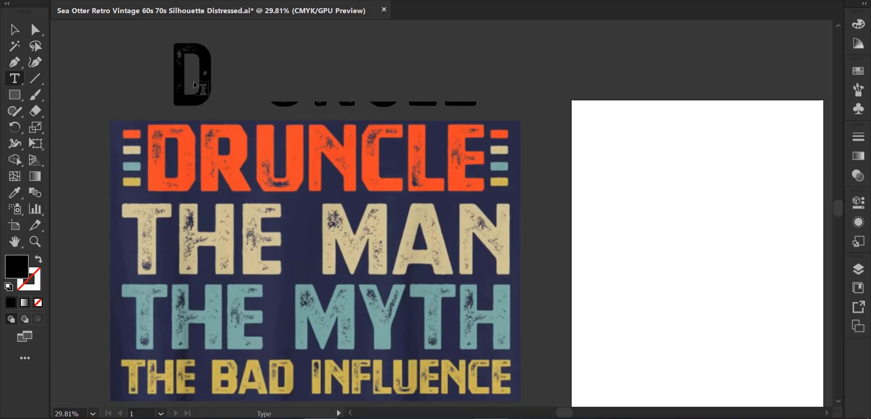
type("RU")
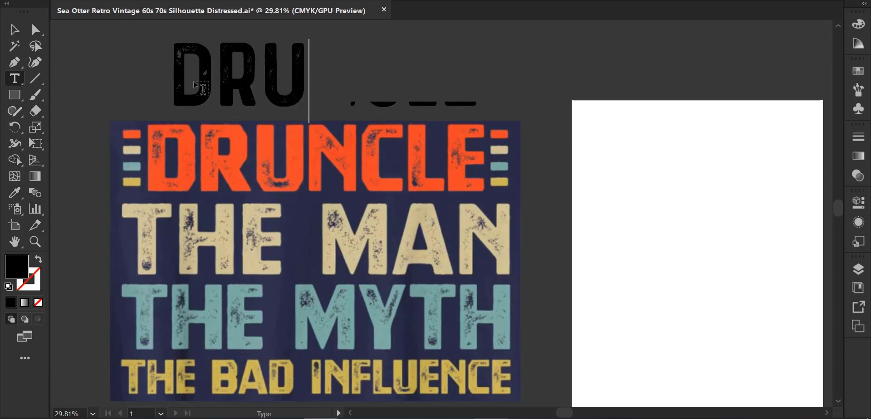
type("NC")
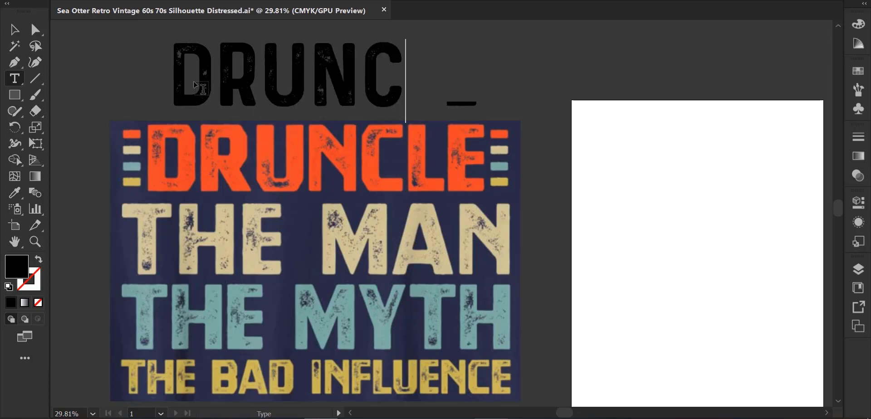
type("L")
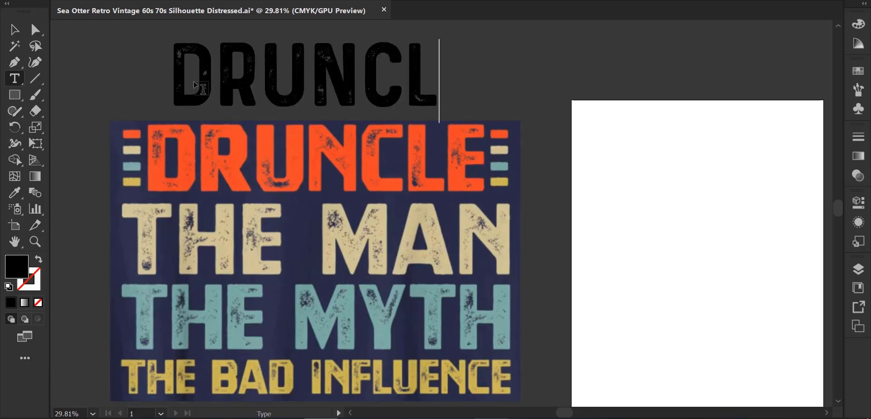
type("E")
left_click(13, 30)
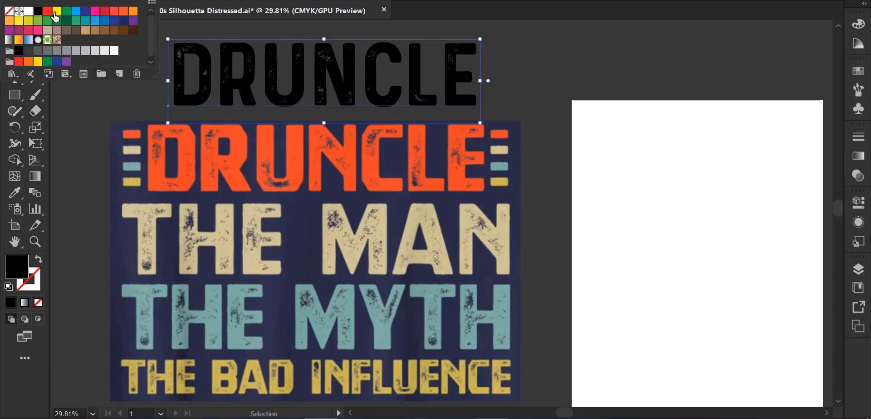
Fill DRUNCLE red, then move and enlarge it over the reference's orange DRUNCLE
left_click(47, 11)
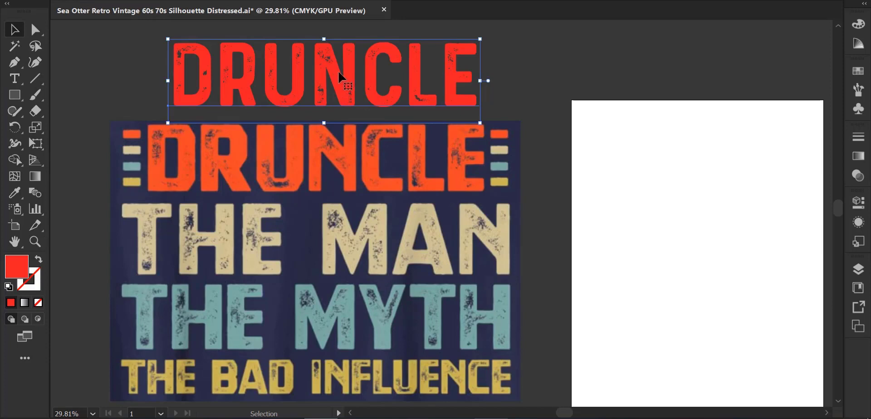
left_click_drag(339, 70, 316, 154)
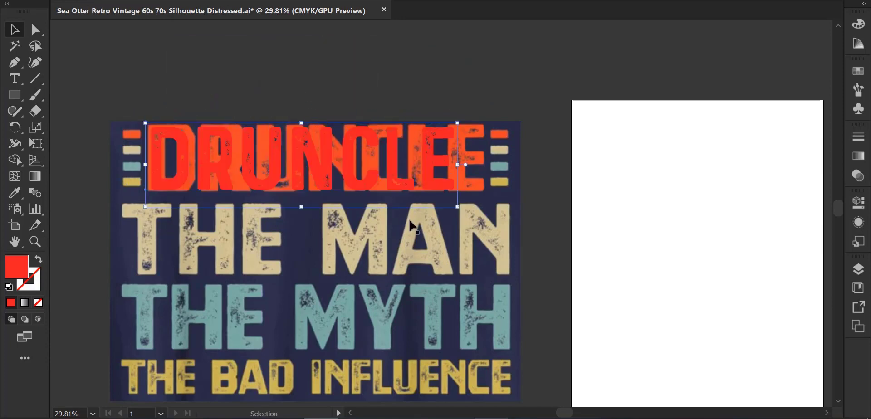
left_click_drag(458, 208, 474, 212)
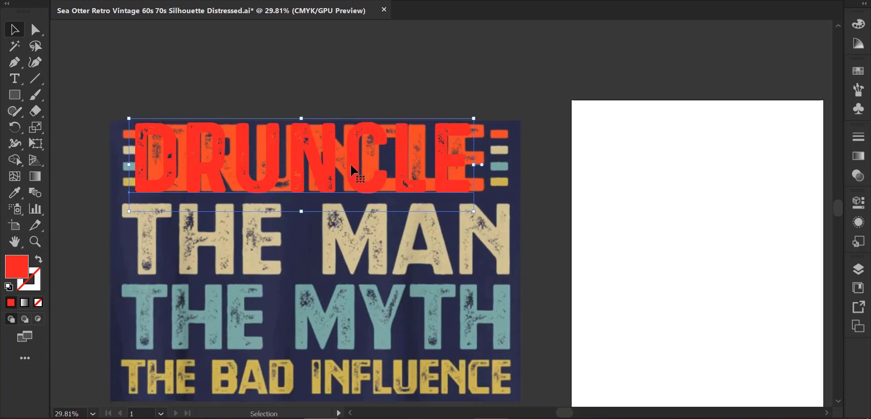
left_click_drag(348, 164, 369, 168)
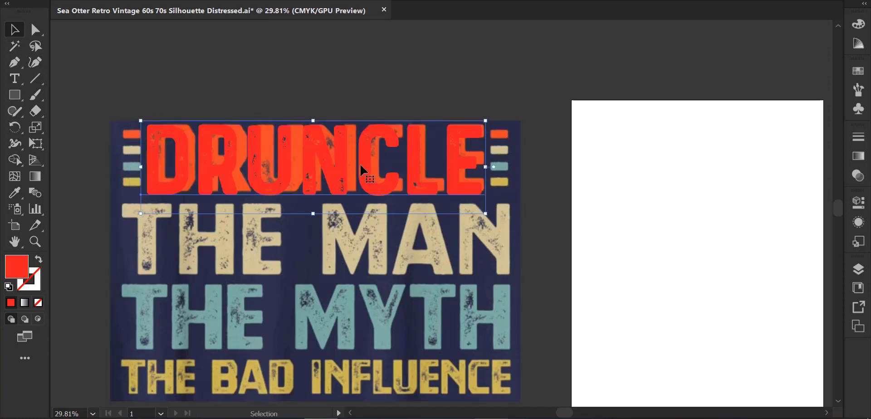
Change DRUNCLE's fill to green and fine-tune its width and position to match the reference
left_click(76, 3)
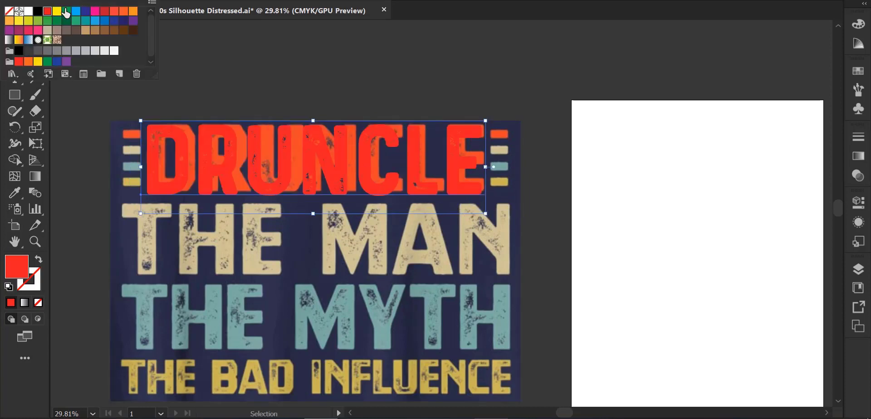
left_click(47, 11)
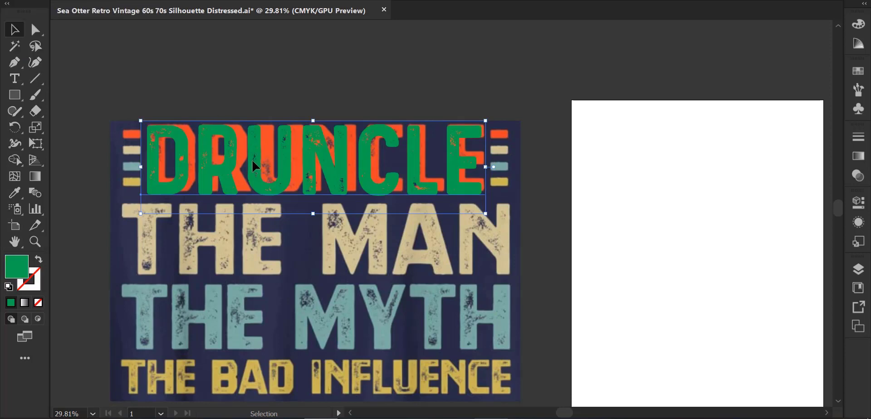
left_click_drag(252, 161, 256, 158)
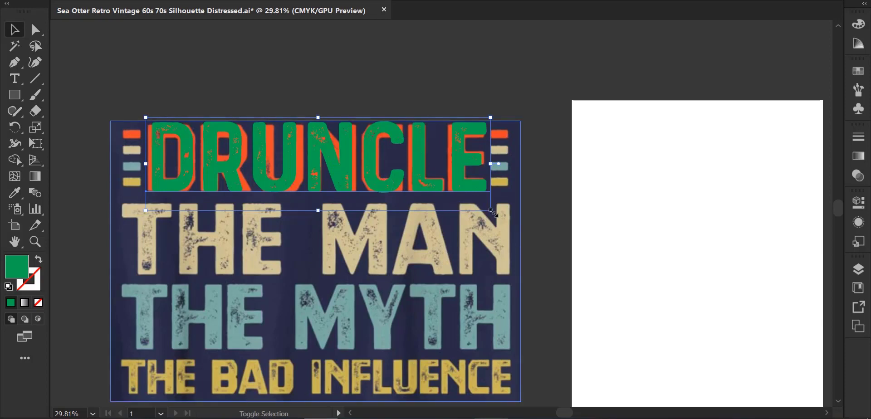
left_click_drag(493, 212, 490, 211)
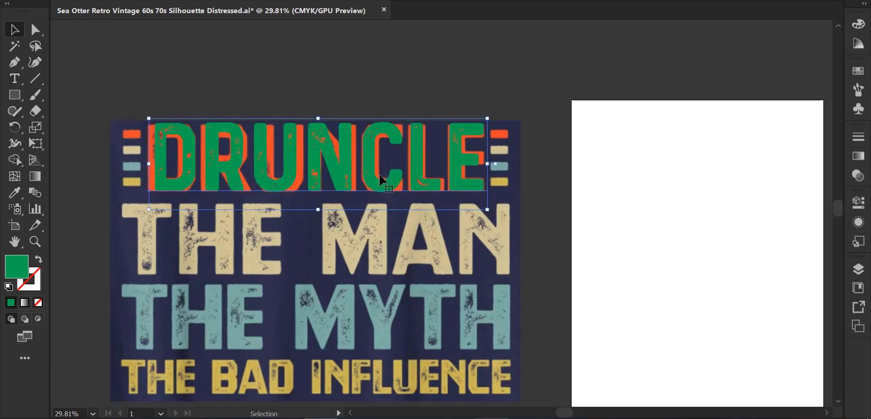
left_click_drag(149, 167, 142, 167)
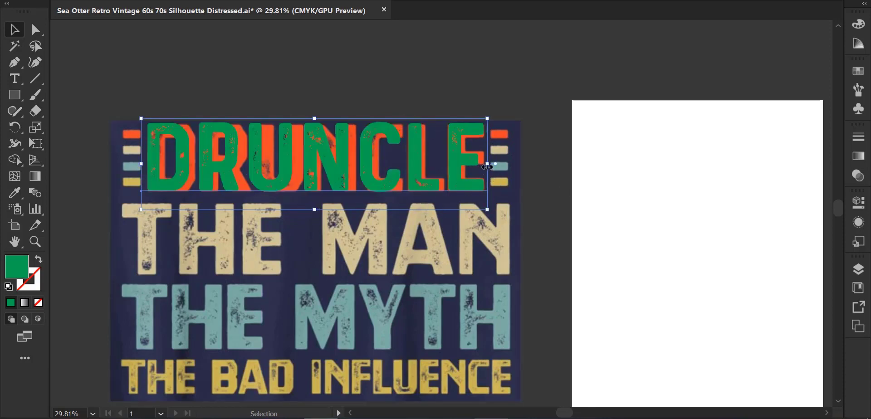
left_click_drag(487, 165, 494, 167)
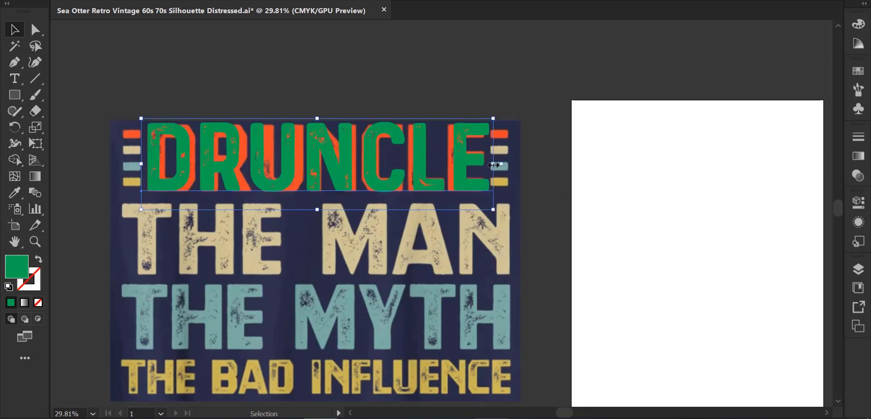
scroll(494, 166, "down", 1)
left_click(14, 79)
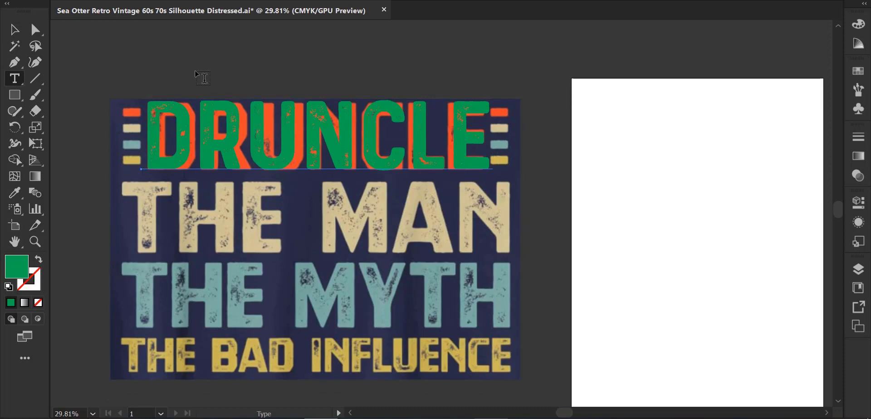
Type THE MAN as a new line, fill it red and enlarge it
left_click(189, 46)
type("T")
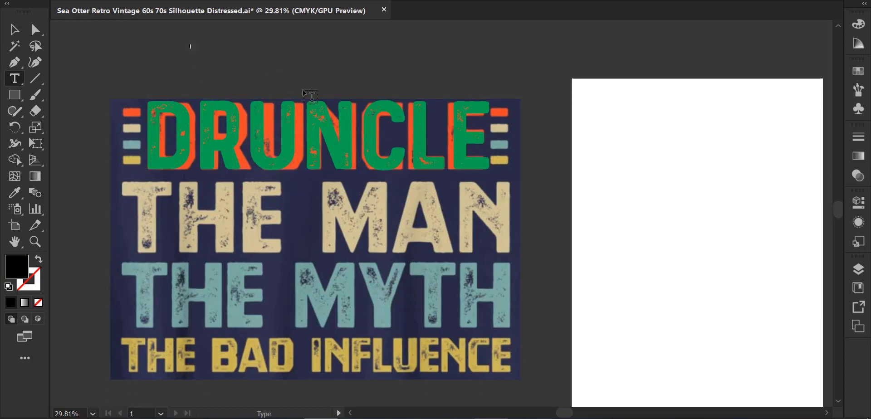
type("H")
type("E MAN")
left_click(14, 29)
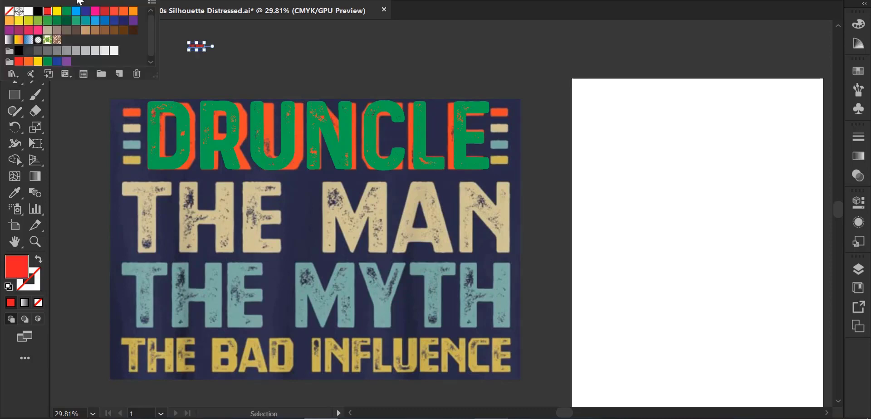
left_click(45, 13)
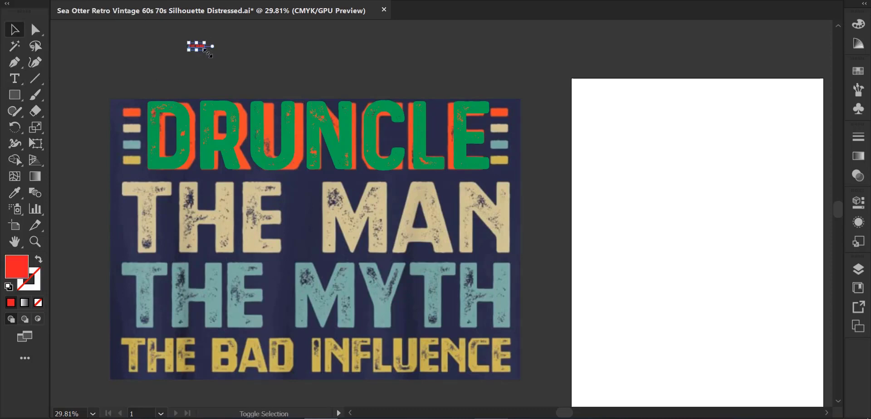
left_click_drag(188, 51, 86, 77)
Eyedropper DRUNCLE's green onto THE MAN and move it over the reference's second line
left_click(15, 192)
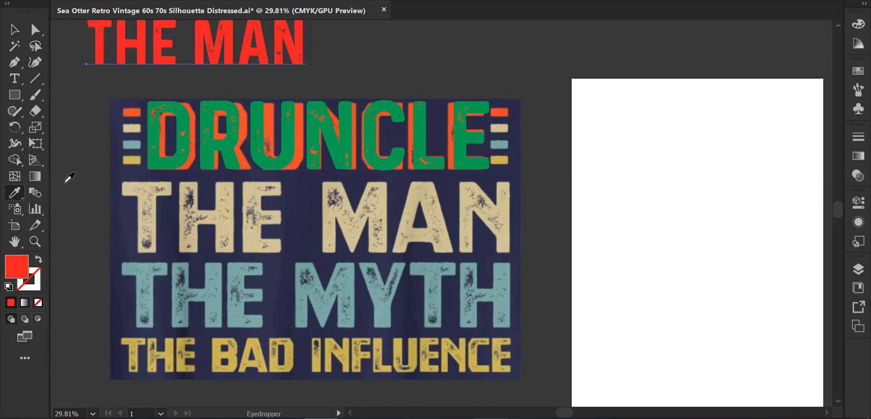
left_click(208, 136)
left_click(14, 30)
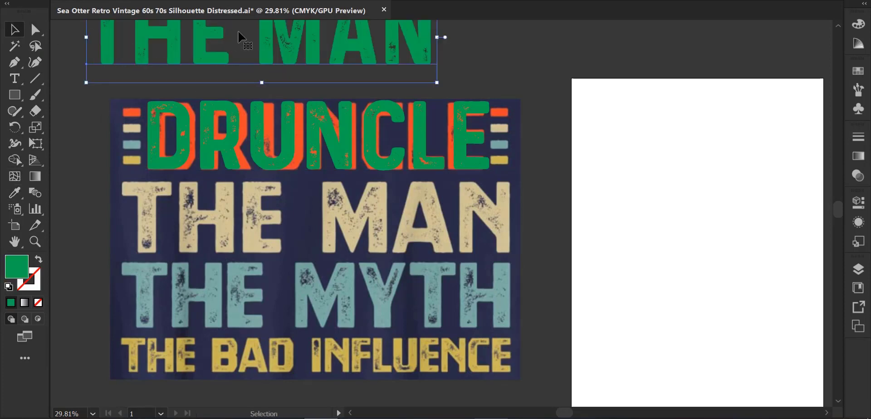
left_click_drag(203, 58, 242, 222)
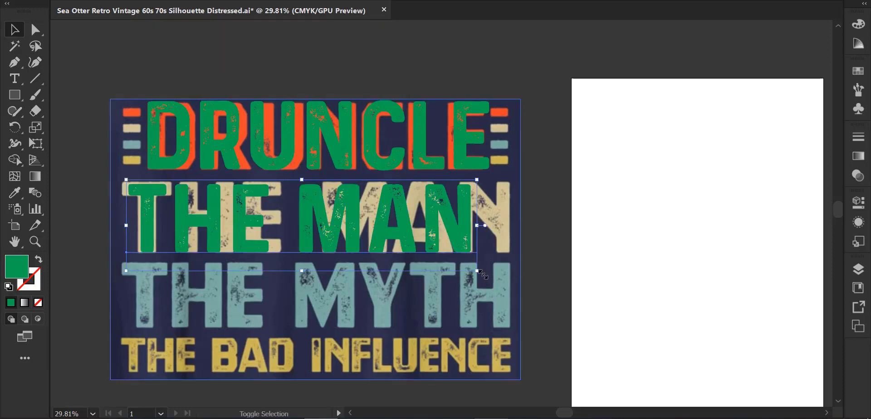
left_click_drag(477, 271, 495, 275)
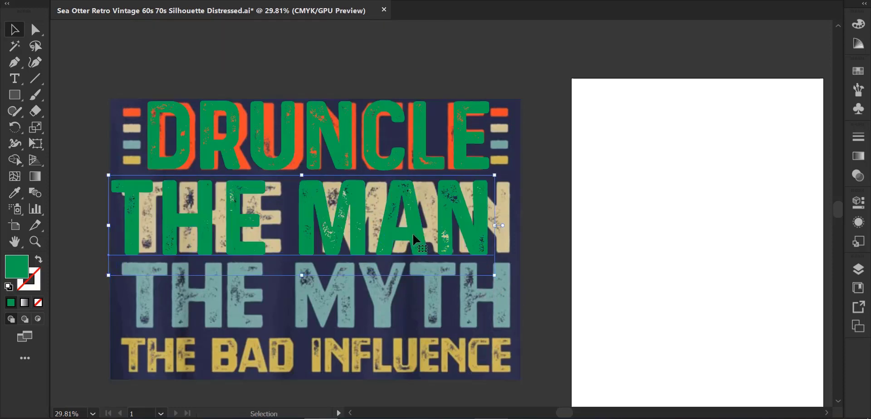
Fine-tune THE MAN's position, height and width to match the reference line
left_click_drag(412, 234, 426, 238)
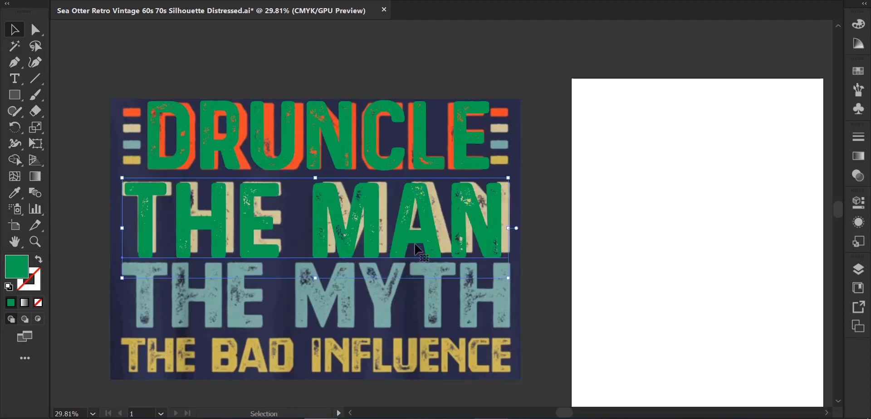
left_click_drag(421, 237, 433, 232)
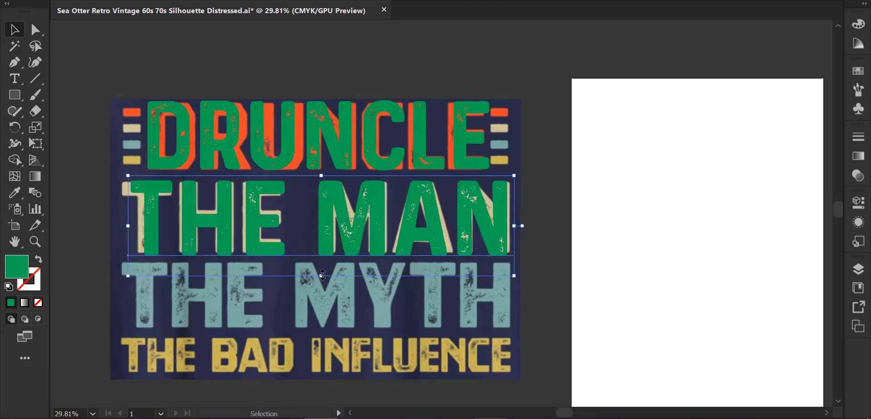
left_click_drag(323, 275, 323, 273)
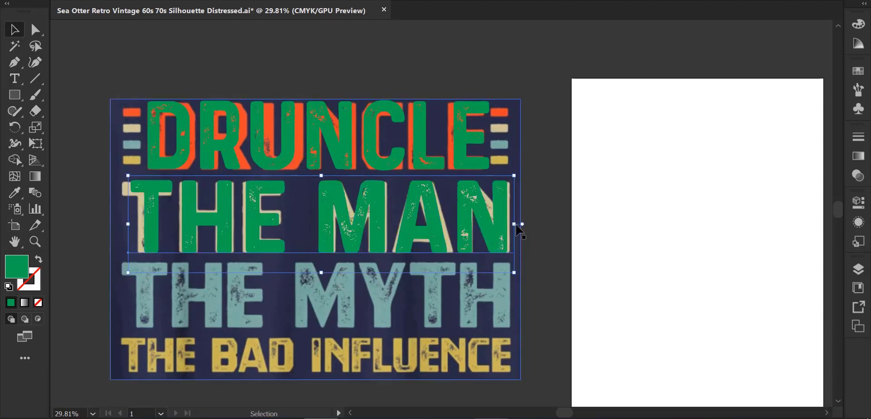
left_click_drag(514, 224, 517, 224)
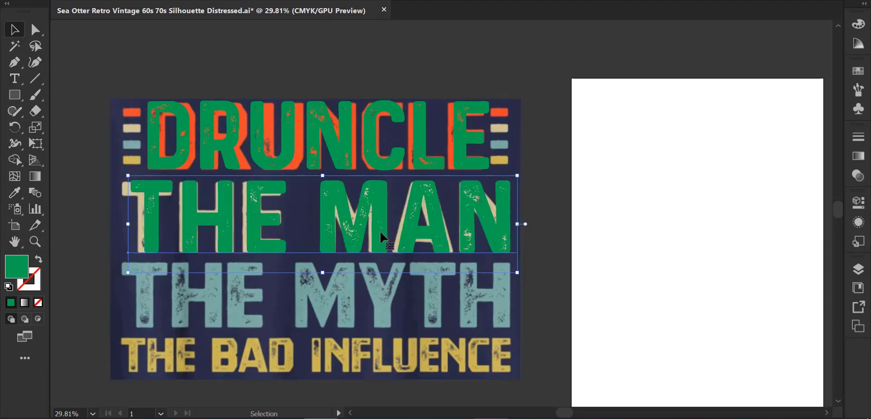
left_click_drag(127, 223, 119, 224)
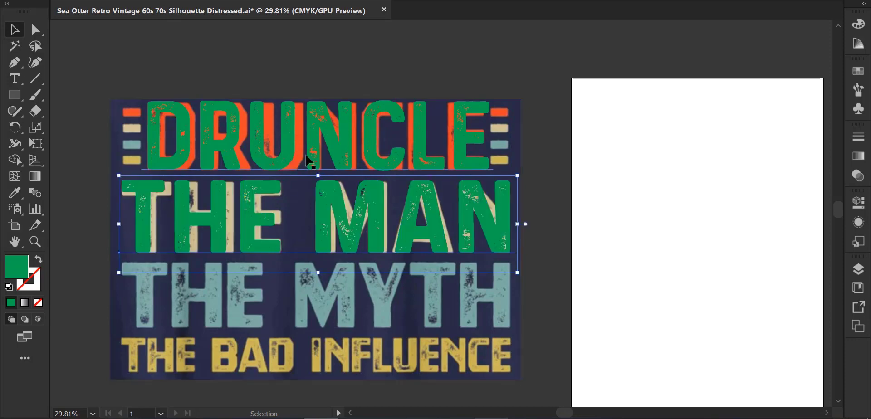
left_click_drag(318, 176, 318, 176)
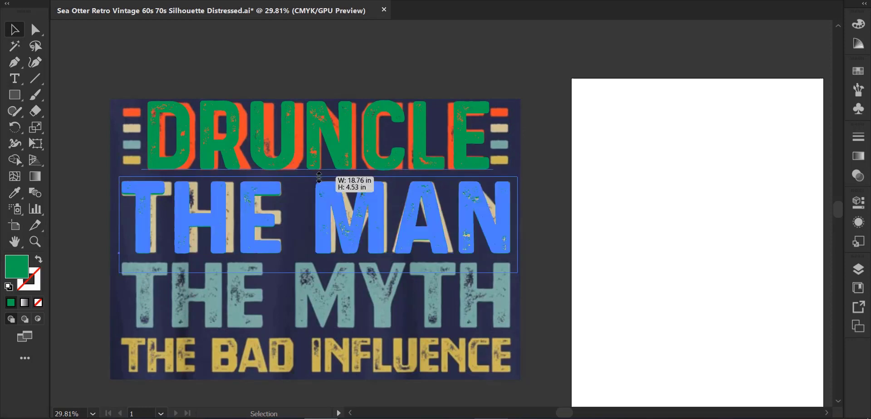
Type THE MYTH above the design and eyedropper THE MAN's green onto it
left_click(23, 76)
left_click(195, 52)
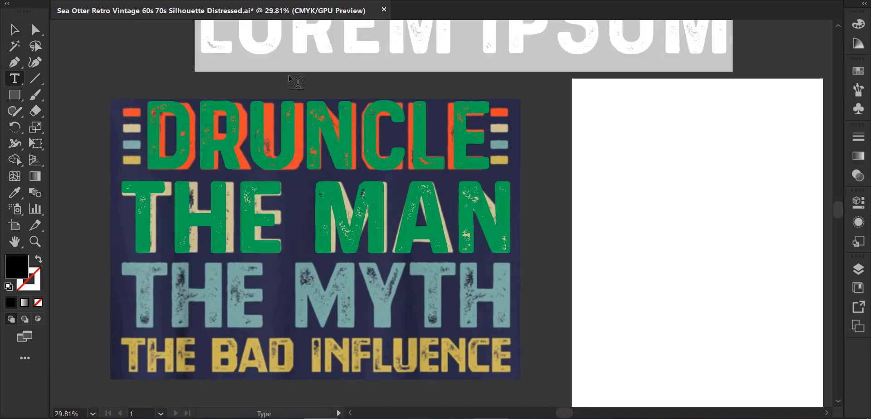
type("THE ")
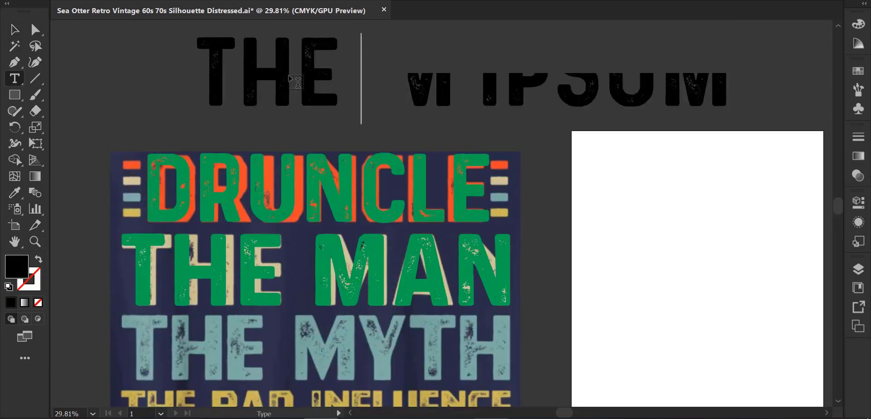
type("M")
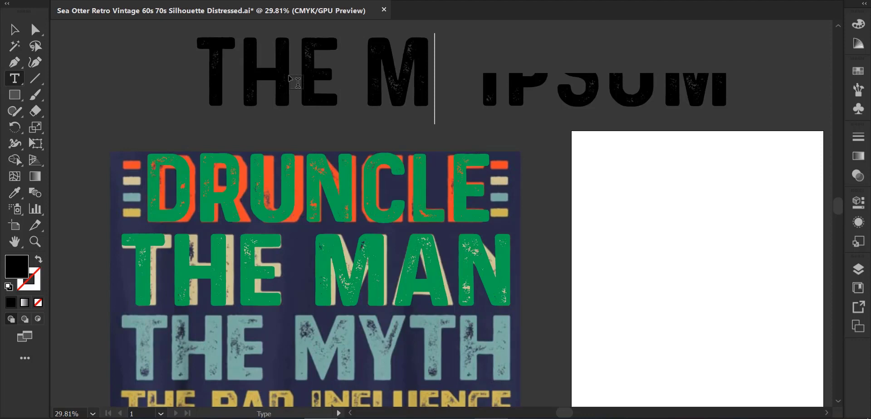
type("YTH")
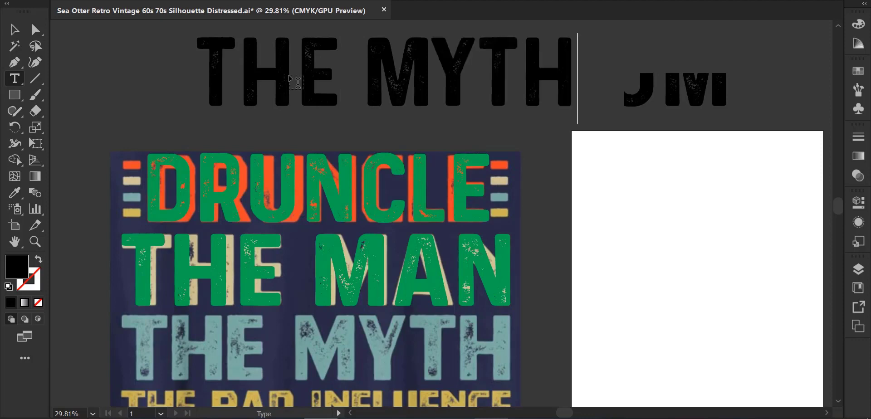
left_click(14, 29)
left_click(15, 192)
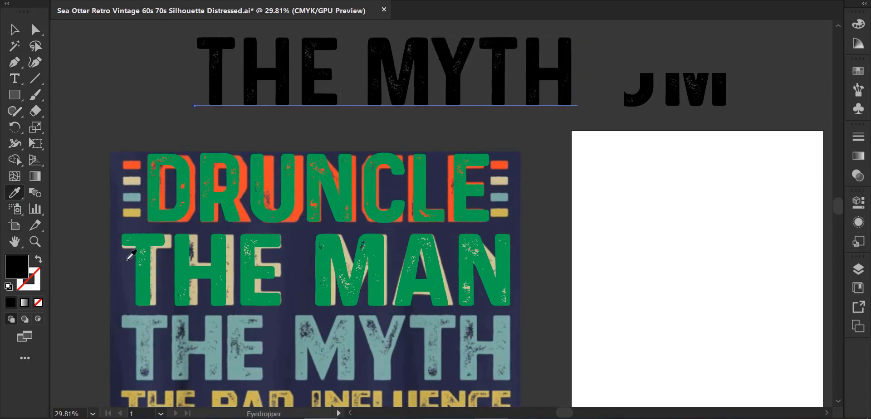
left_click(218, 286)
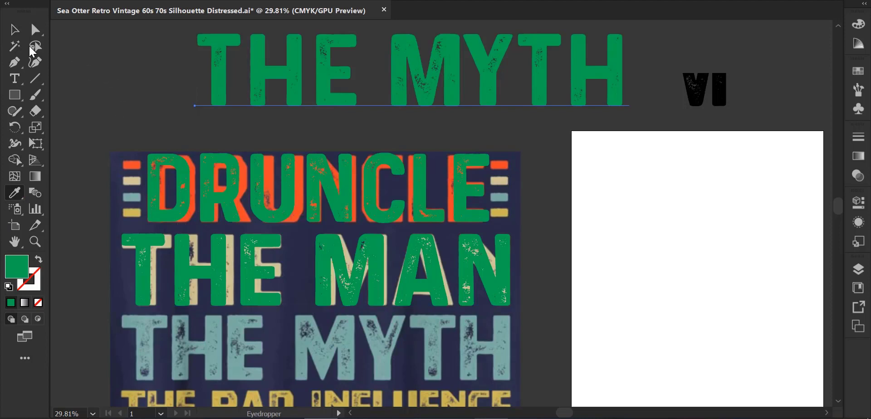
left_click(14, 29)
Move THE MYTH over the design's third line and adjust its width and height to fit
left_click_drag(496, 69, 496, 74)
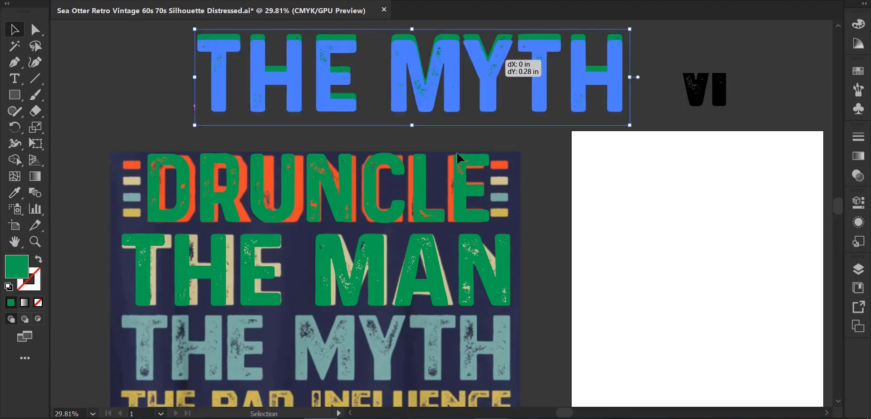
left_click_drag(457, 153, 413, 334)
mouse_move(555, 356)
left_mouse_down()
mouse_move(502, 355)
mouse_move(517, 358)
left_mouse_up()
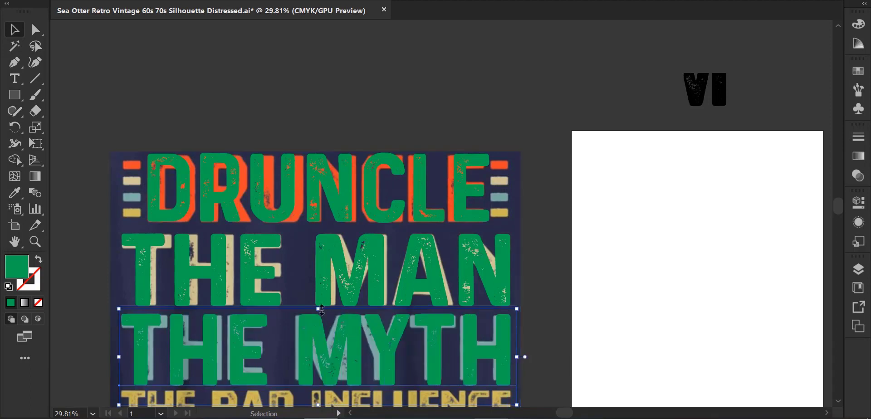
left_click_drag(322, 310, 321, 311)
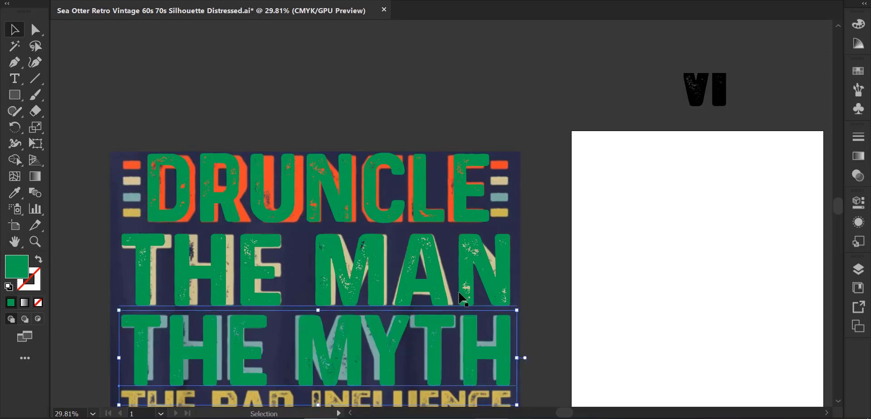
left_click_drag(318, 405, 319, 399)
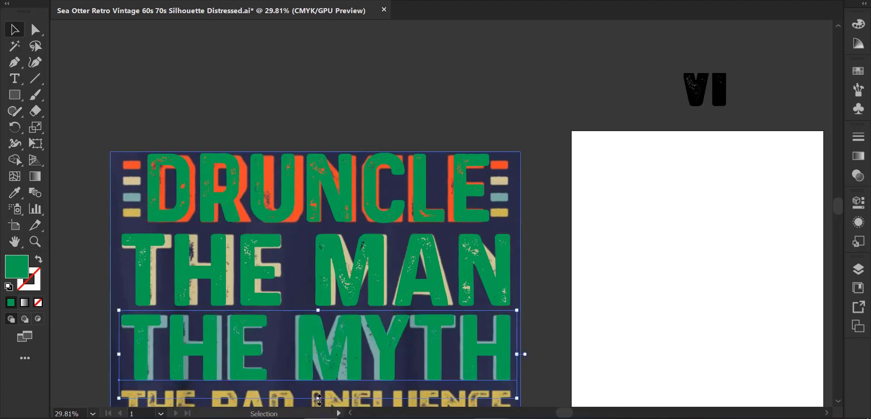
scroll(276, 298, "down", 2)
scroll(276, 298, "down", 3)
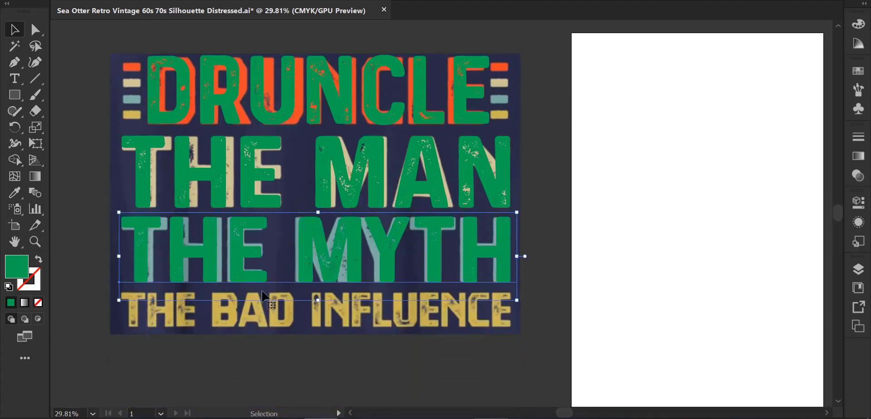
Type THE BAD INFLUENCE below the design and fill it red
left_click(15, 79)
scroll(289, 348, "down", 3)
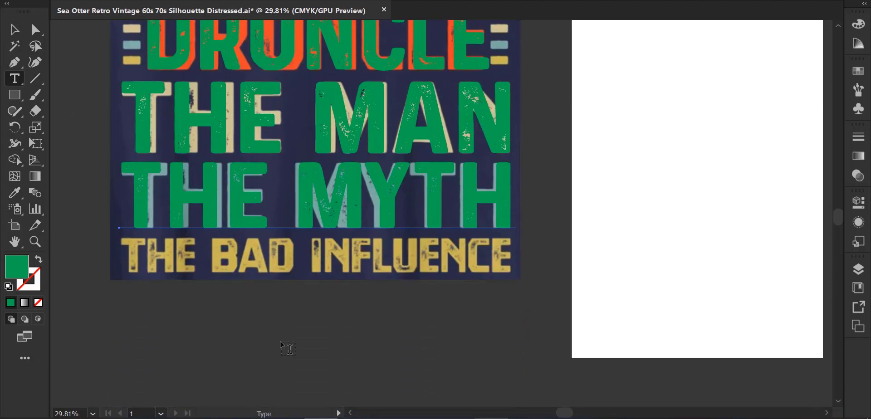
left_click(189, 331)
type("T")
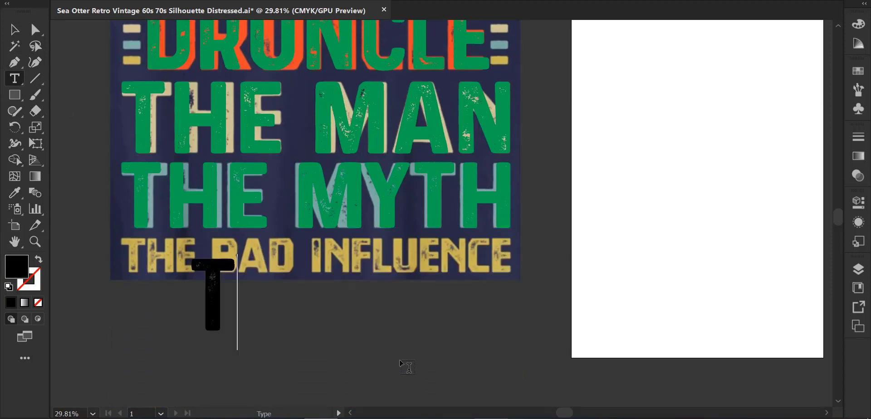
type("HE")
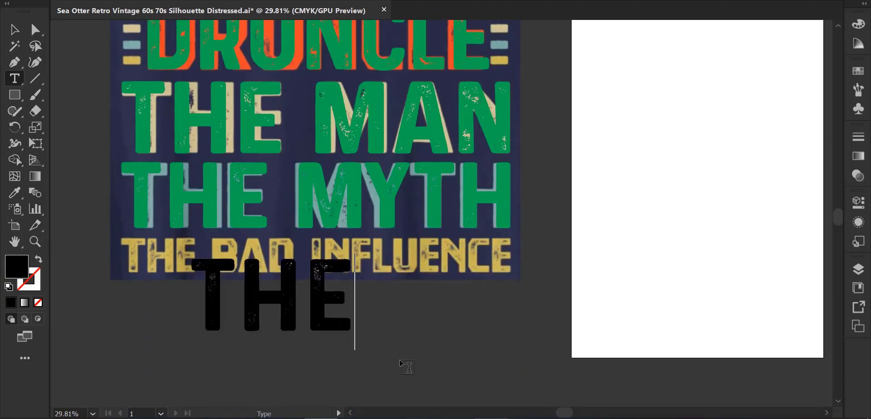
type(" BA")
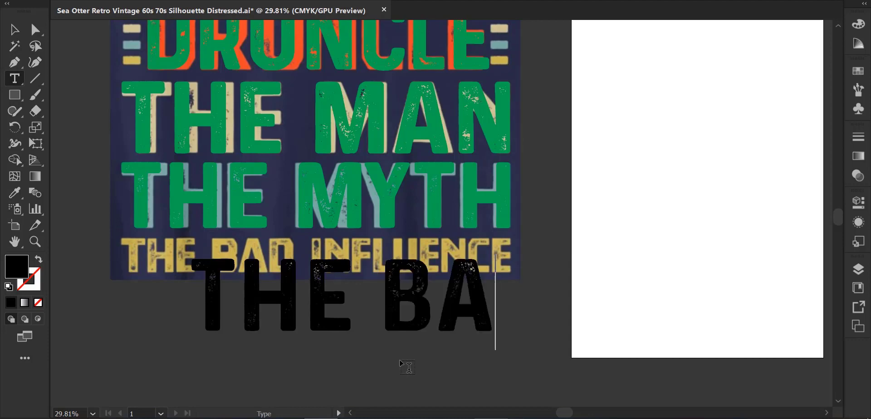
type("D")
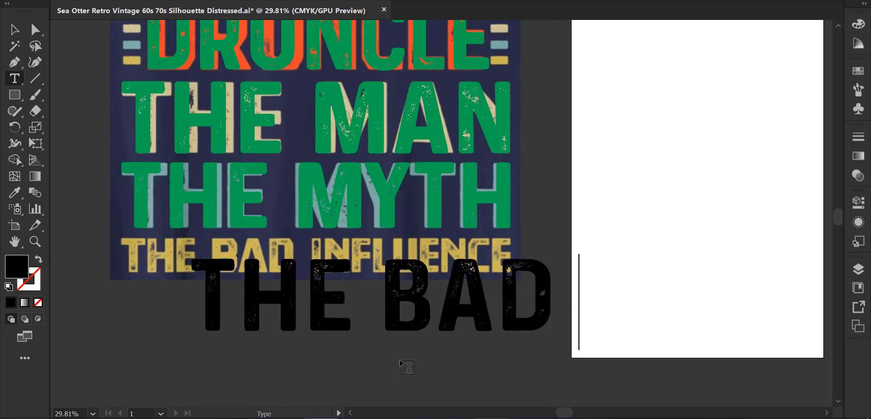
type(" INF")
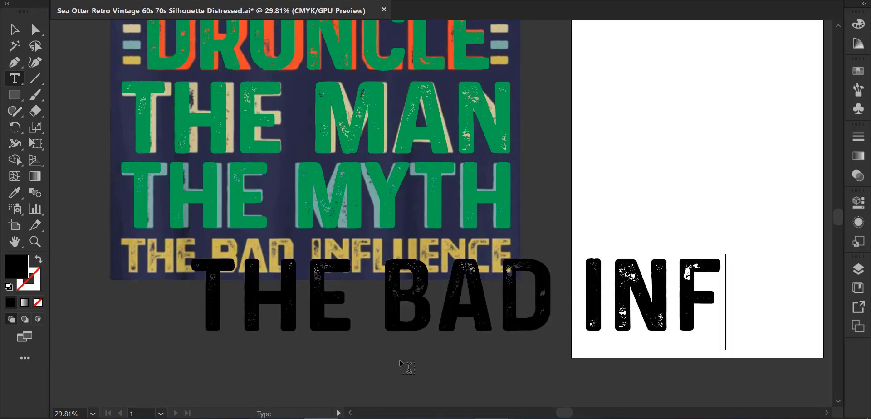
type("L")
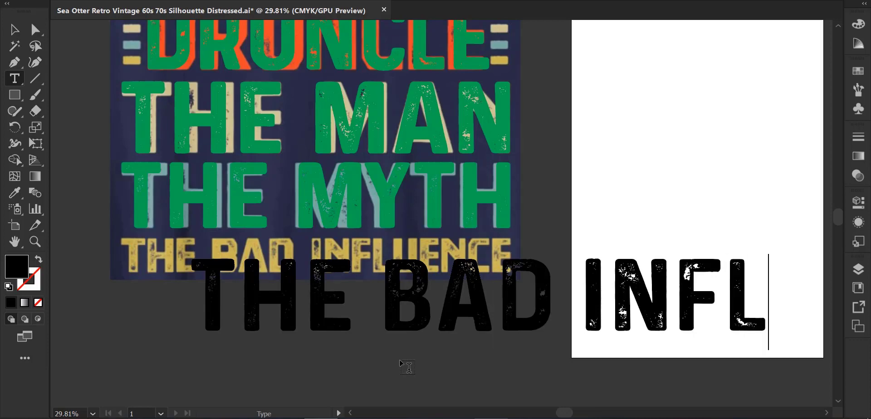
type("UE")
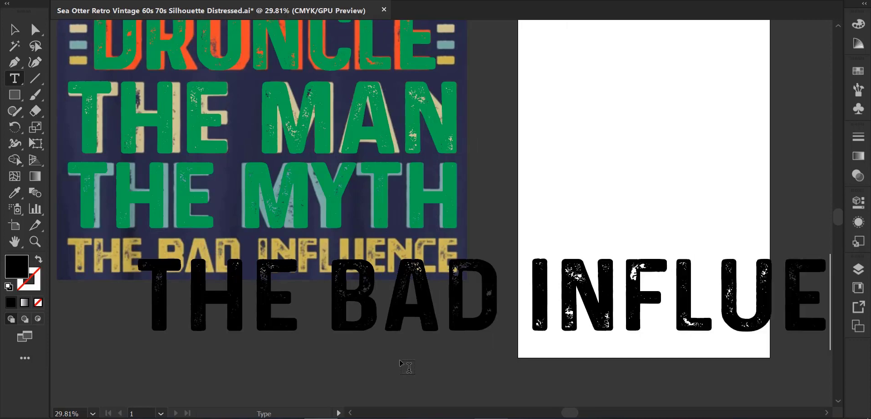
type("N")
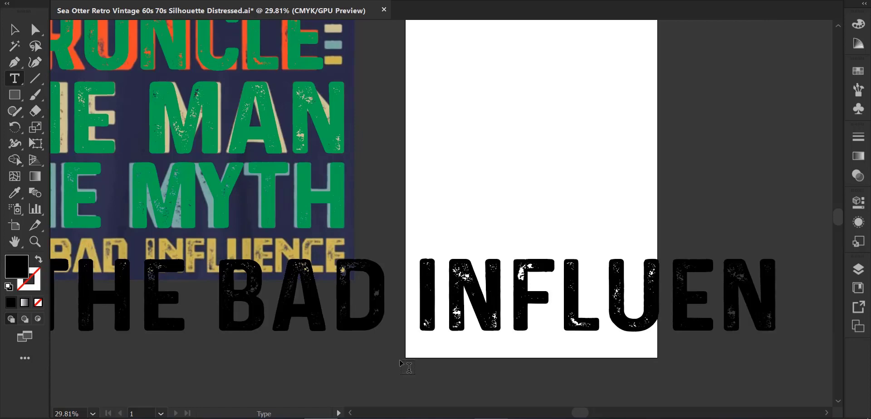
type("CE")
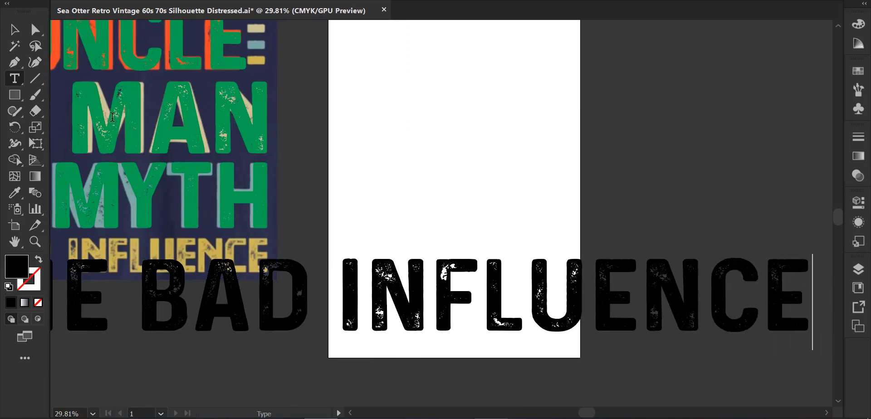
left_click(15, 30)
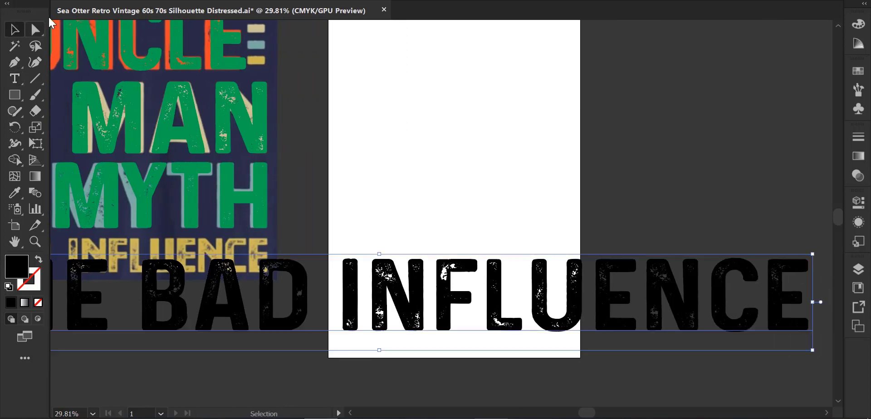
left_click(45, 13)
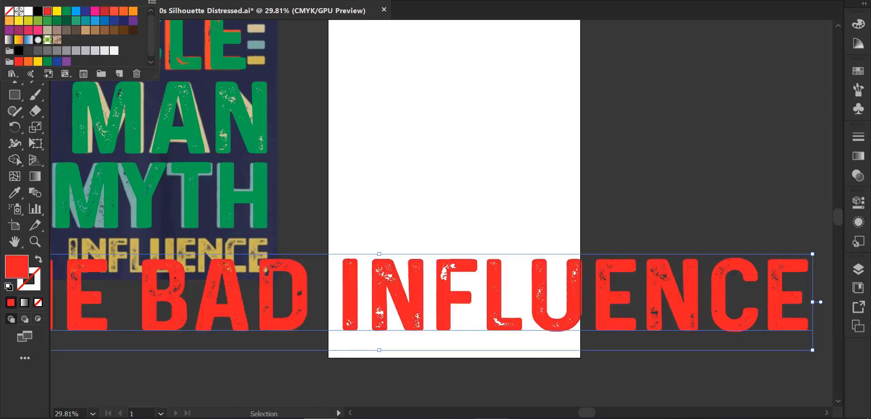
key("ctrl+minus")
key("ctrl+minus")
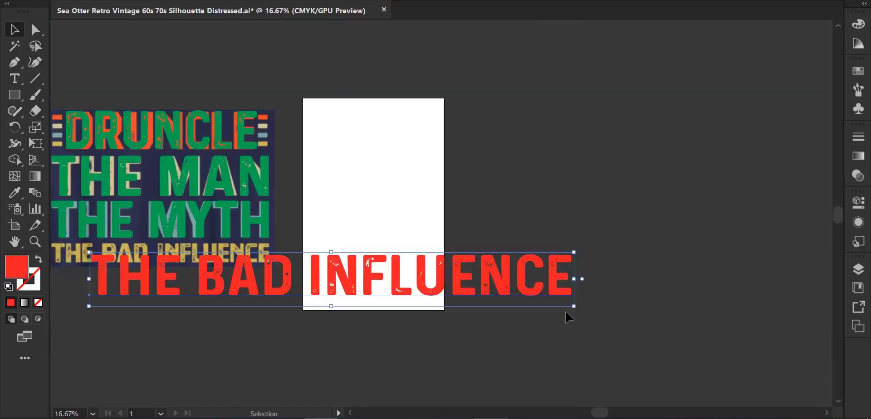
Shrink THE BAD INFLUENCE and move it up to sit just below the design
left_click_drag(574, 307, 475, 295)
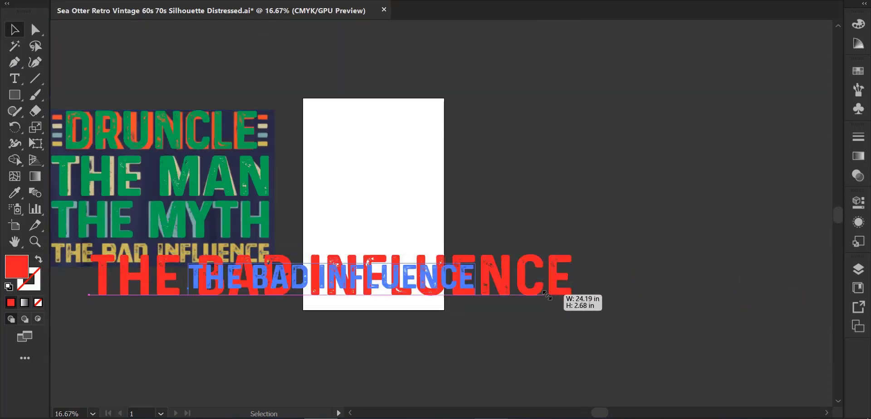
left_click_drag(281, 335, 435, 341)
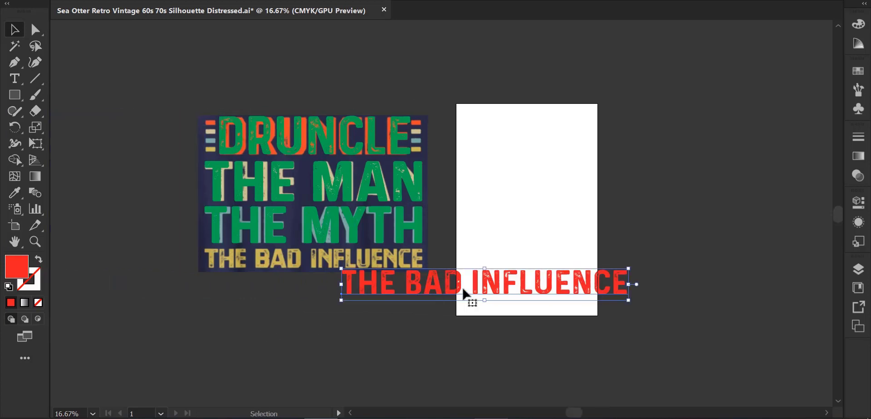
left_click_drag(462, 287, 305, 300)
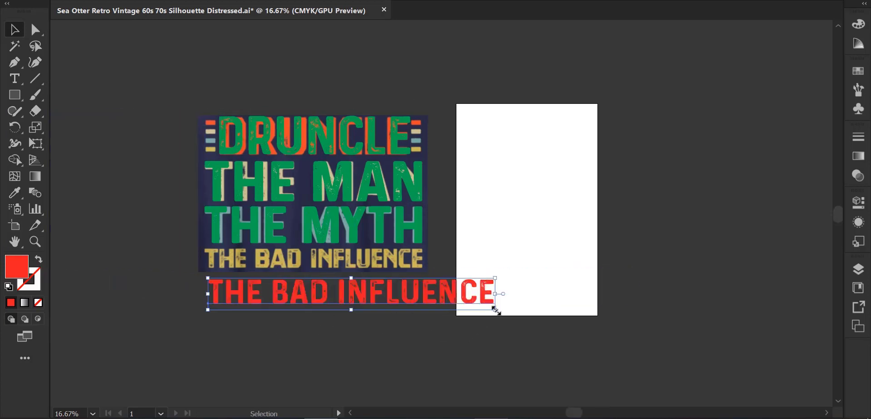
left_click_drag(496, 308, 496, 309)
scroll(374, 302, "up", 1)
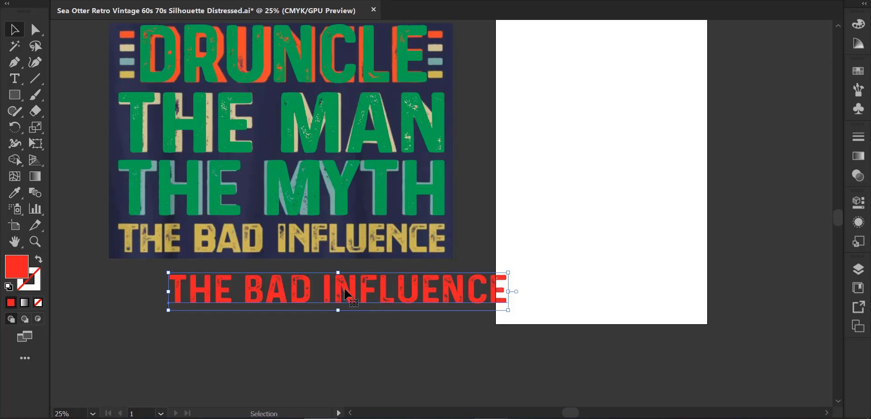
mouse_move(349, 289)
left_mouse_down()
mouse_move(297, 255)
mouse_move(335, 255)
left_mouse_up()
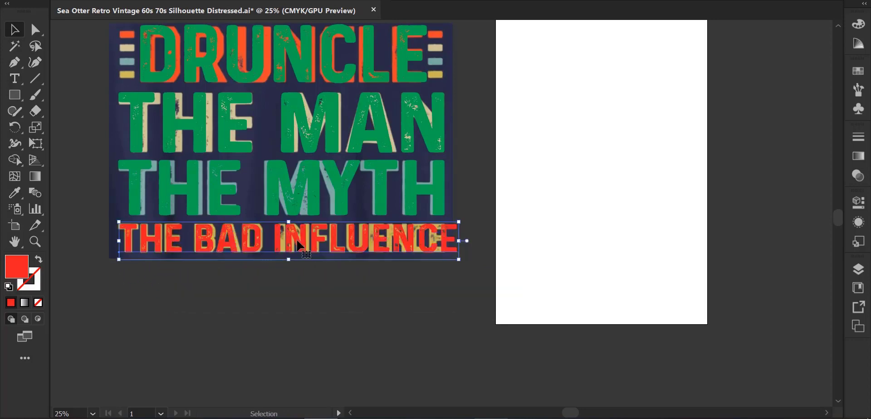
scroll(335, 256, "up", 1)
Narrow THE BAD INFLUENCE to match the width of the line above, then deselect it
left_click_drag(292, 315, 358, 311)
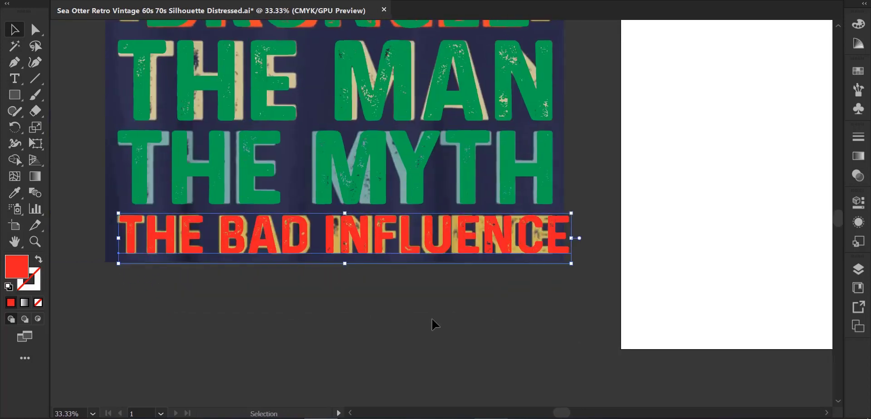
left_click_drag(571, 238, 555, 241)
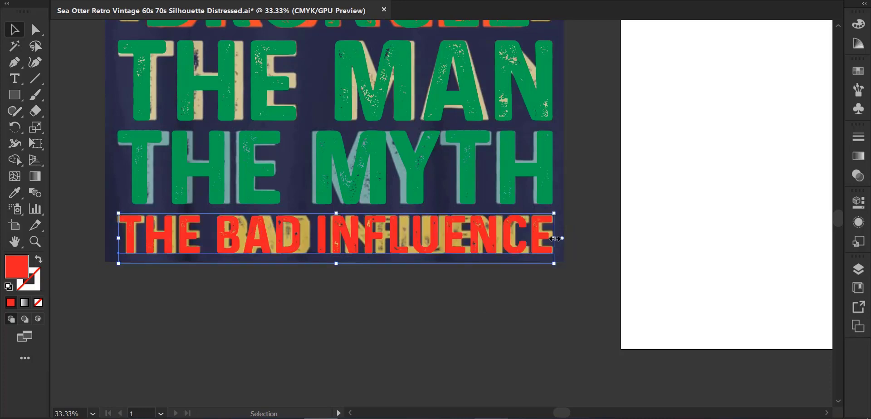
left_click(556, 238)
left_click(481, 327)
scroll(480, 327, "down", 1)
scroll(480, 326, "down", 1)
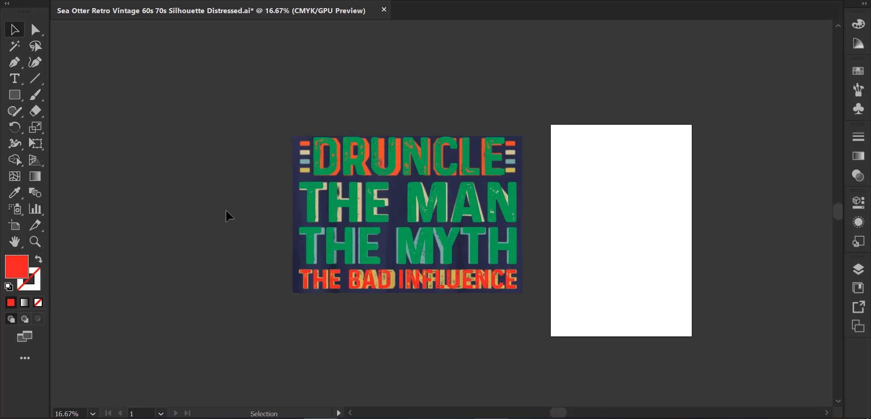
key("ctrl+equal")
key("ctrl+equal")
key("ctrl+equal")
key("m")
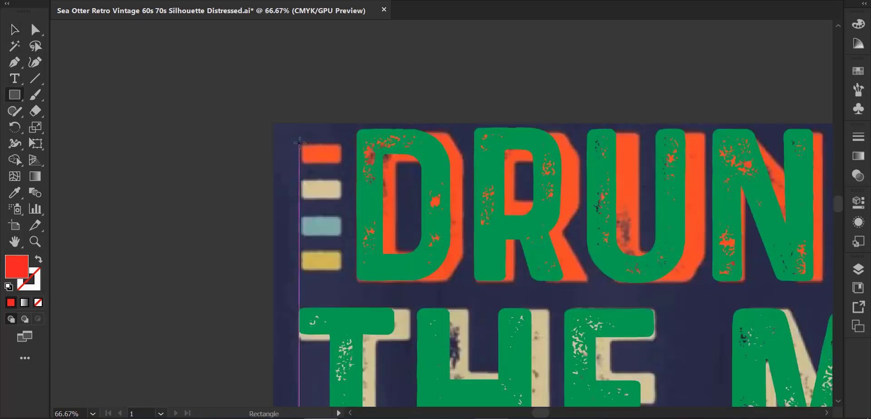
Draw a red rectangle sized to cover the top stripe left of DRUNCLE
left_click_drag(302, 143, 342, 162)
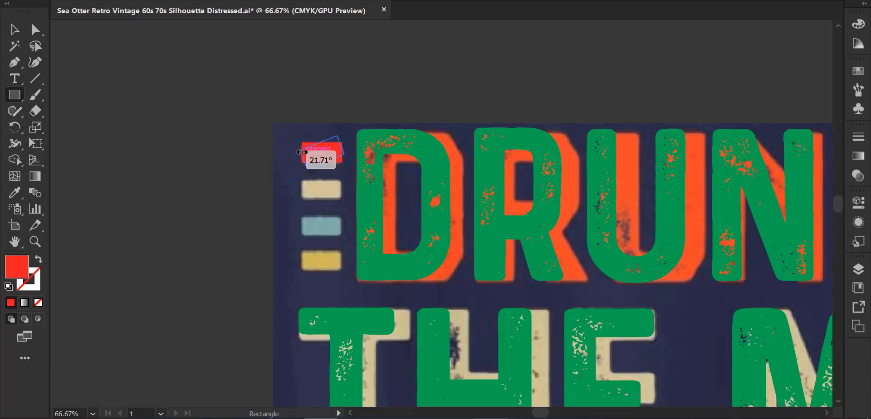
left_click_drag(302, 152, 325, 159)
scroll(301, 157, "up", 3)
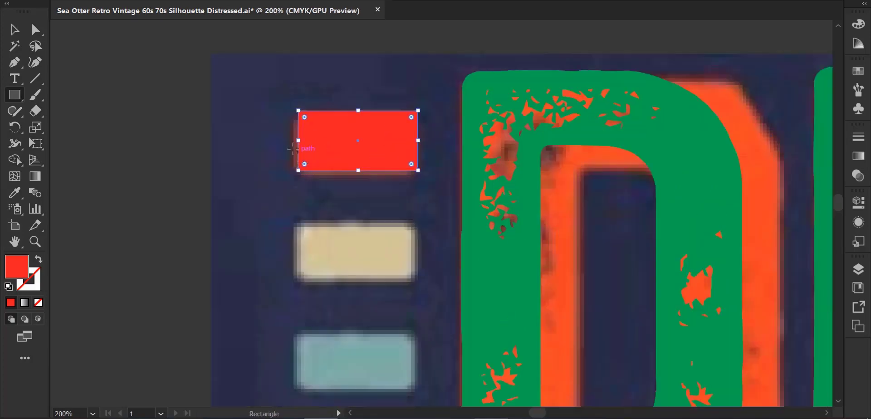
left_click_drag(299, 140, 294, 140)
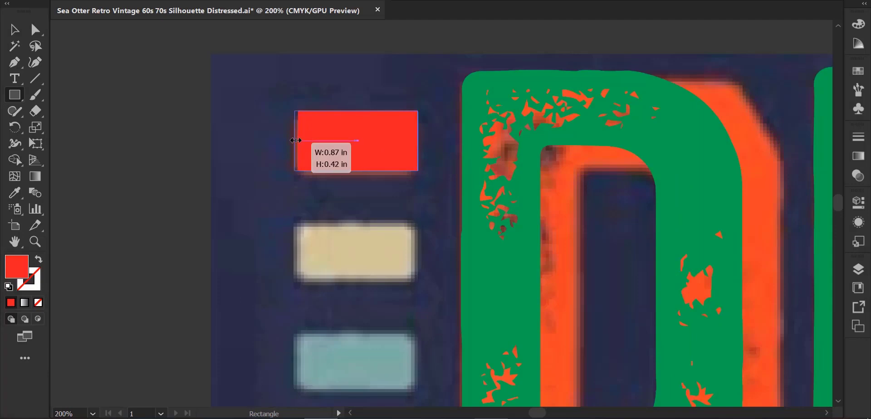
left_click_drag(357, 110, 357, 112)
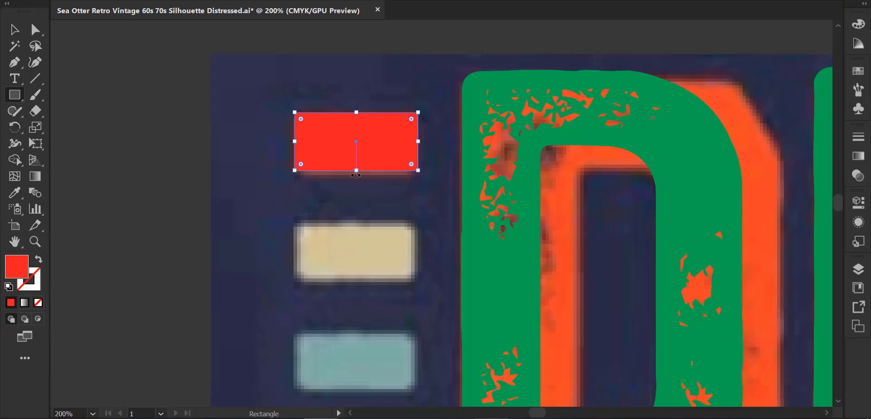
left_click_drag(357, 171, 357, 176)
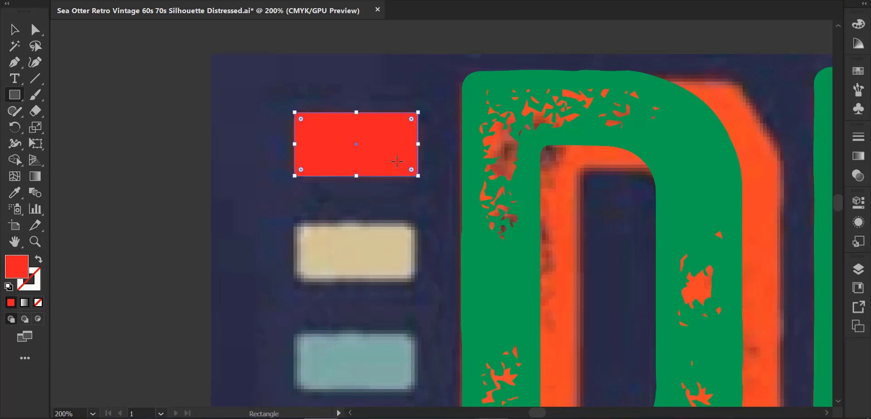
left_click_drag(421, 144, 418, 144)
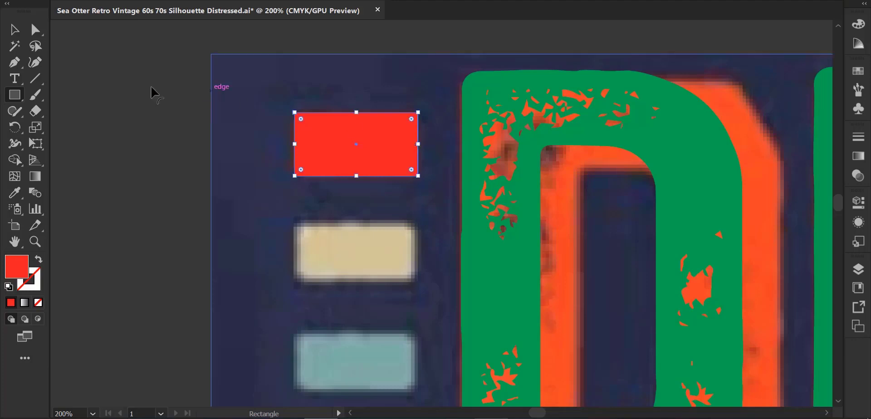
Alt-drag three copies of the bar down onto the beige, teal and lower stripes
key("v")
scroll(202, 114, "down", 1, "alt")
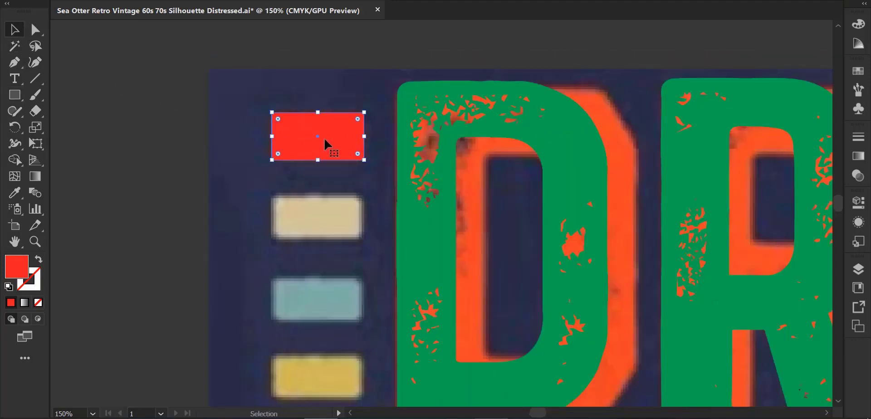
left_click_drag(324, 137, 326, 226)
scroll(327, 226, "down", 3)
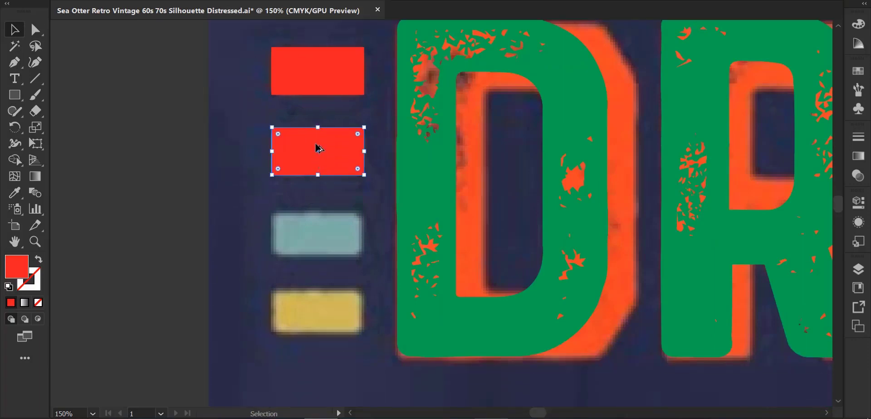
left_click_drag(319, 148, 320, 231)
scroll(320, 231, "down", 3)
left_click_drag(314, 171, 318, 256)
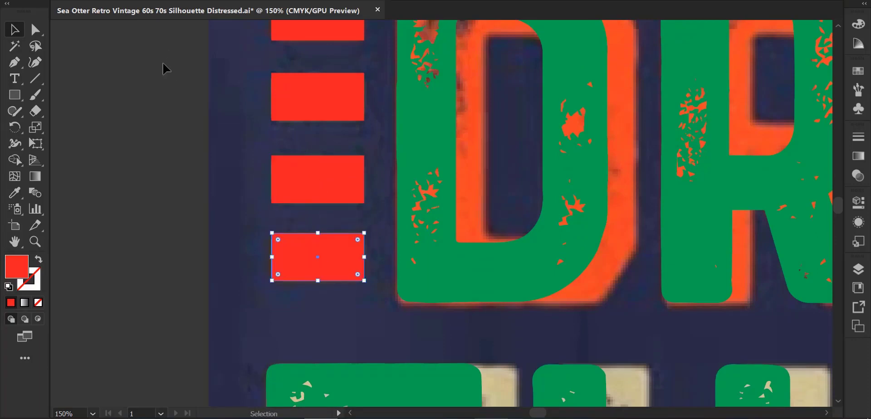
Copy all four red bars onto the stripes on the right side of DRUNCLE
key("ctrl+a")
key("ctrl+minus")
key("ctrl+minus")
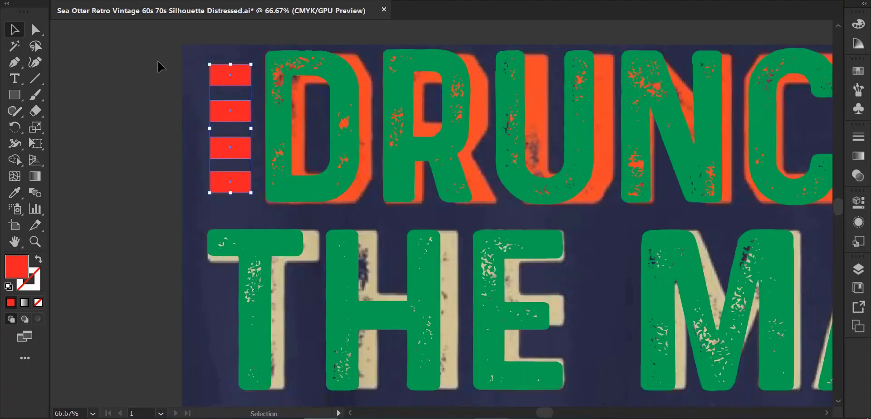
key("ctrl+minus")
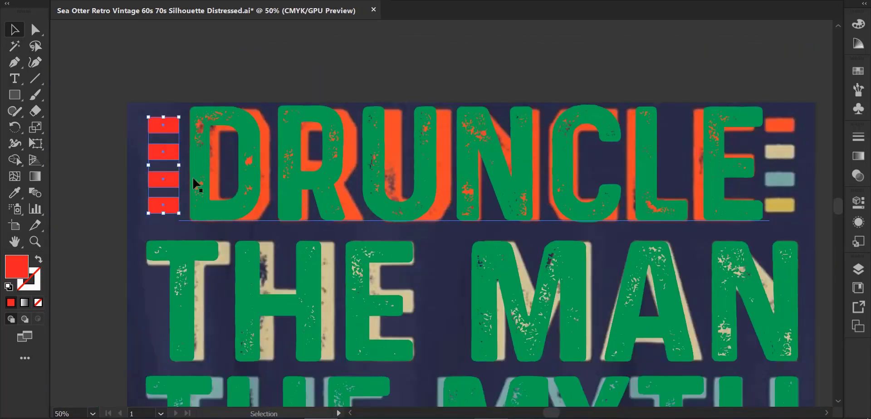
left_click_drag(176, 182, 792, 181)
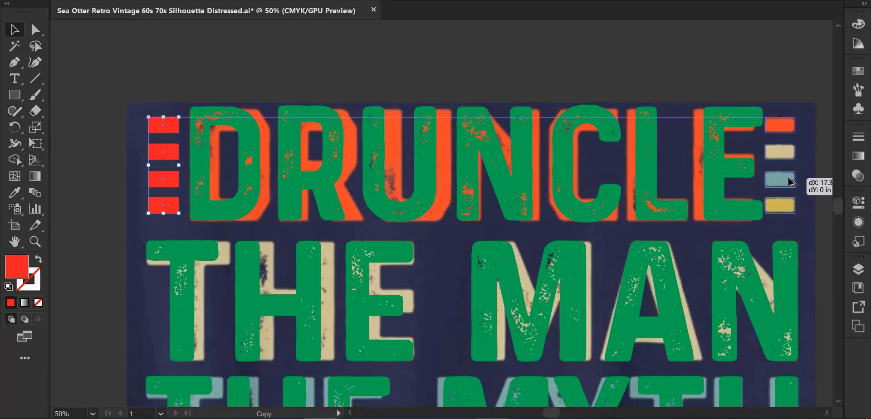
left_click_drag(792, 182, 792, 181)
Eyedropper the reference's orange onto the new DRUNCLE and its beige onto THE MAN
left_click(98, 150)
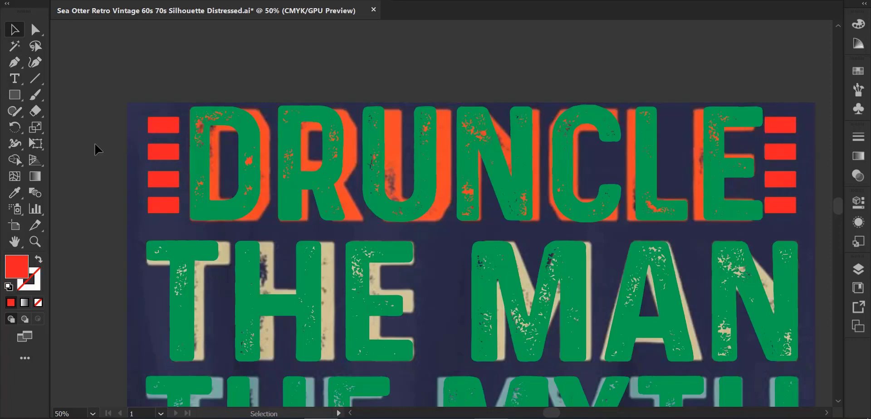
scroll(98, 150, "down", 2)
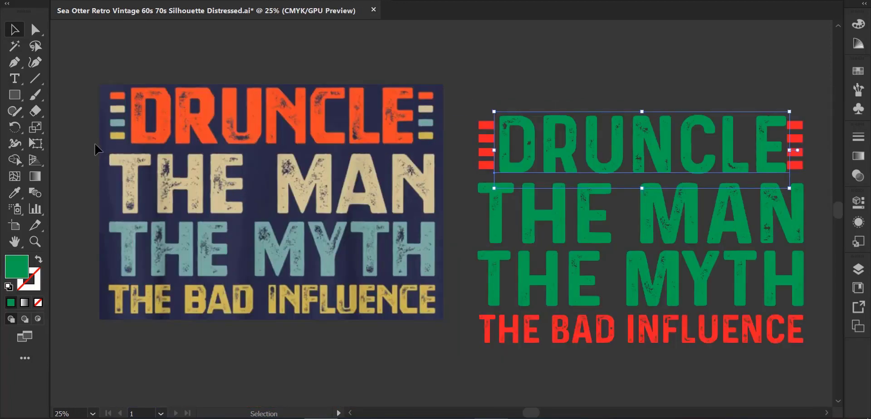
left_click(15, 195)
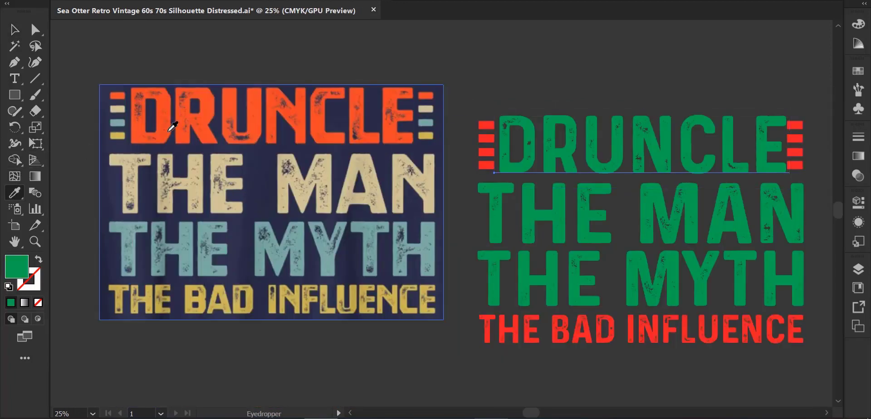
left_click(209, 111)
left_click(15, 30)
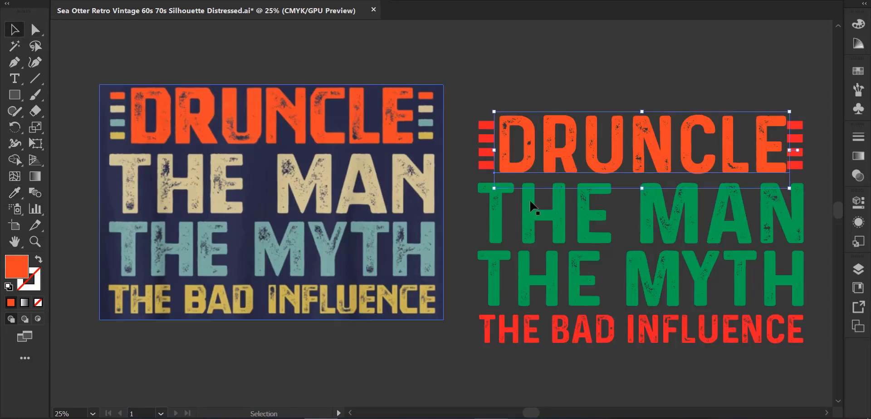
left_click(565, 232)
left_click(15, 194)
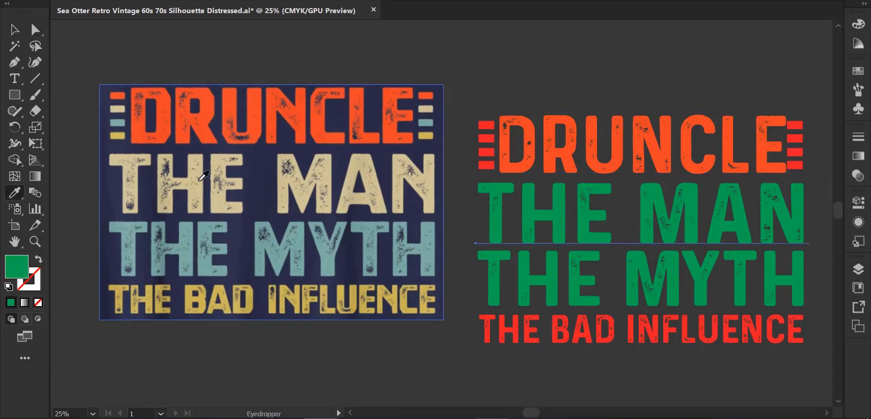
left_click(216, 162)
left_click(15, 30)
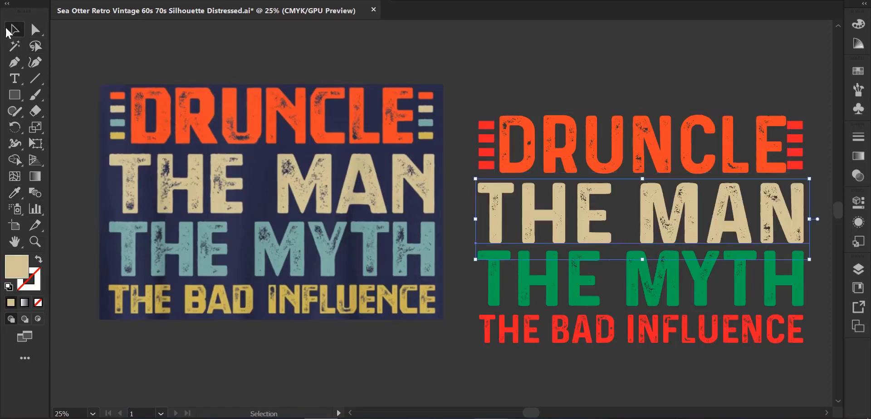
Eyedropper the reference's teal onto THE MYTH and its yellow onto THE BAD INFLUENCE
left_click(581, 295)
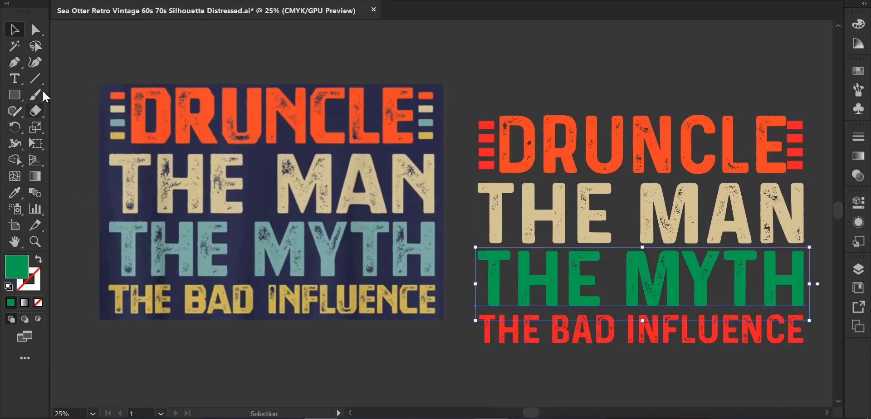
left_click(15, 192)
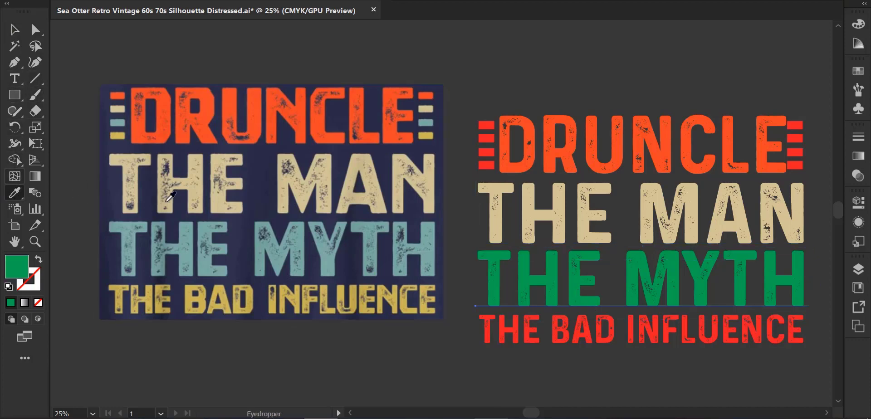
left_click(306, 234)
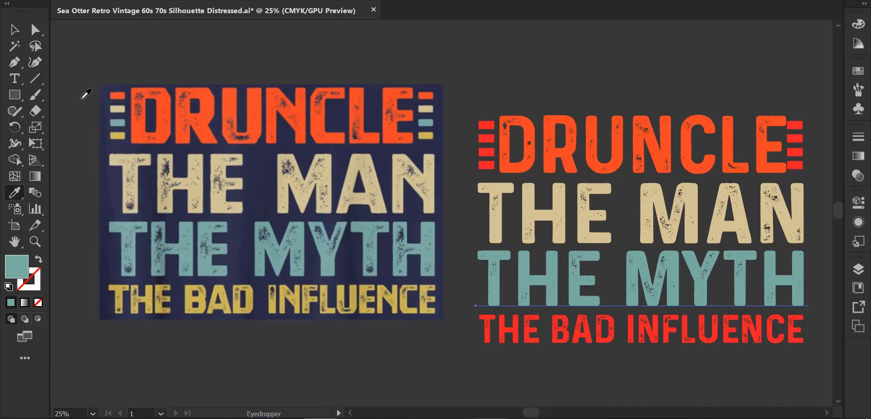
left_click(14, 30)
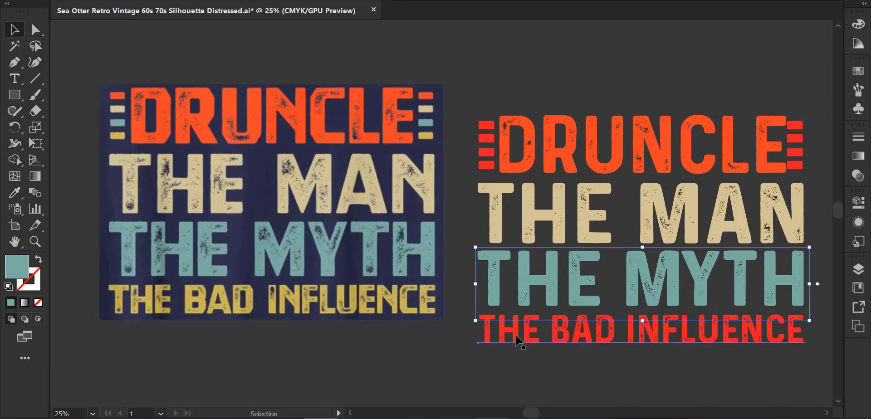
left_click(518, 338)
left_click(14, 195)
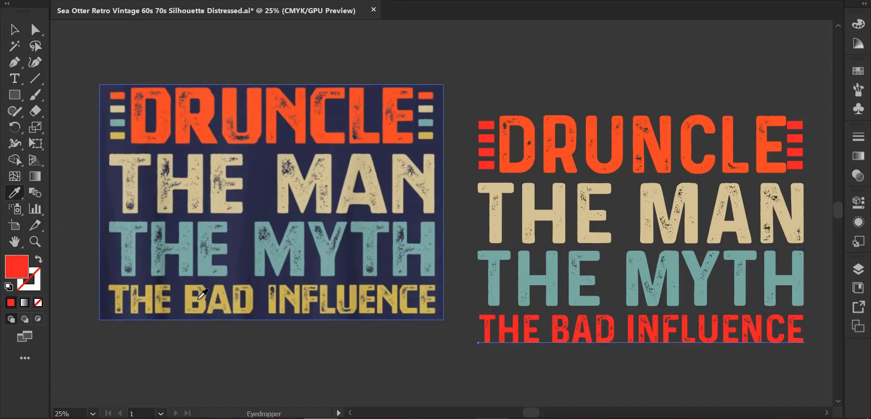
left_click(193, 295)
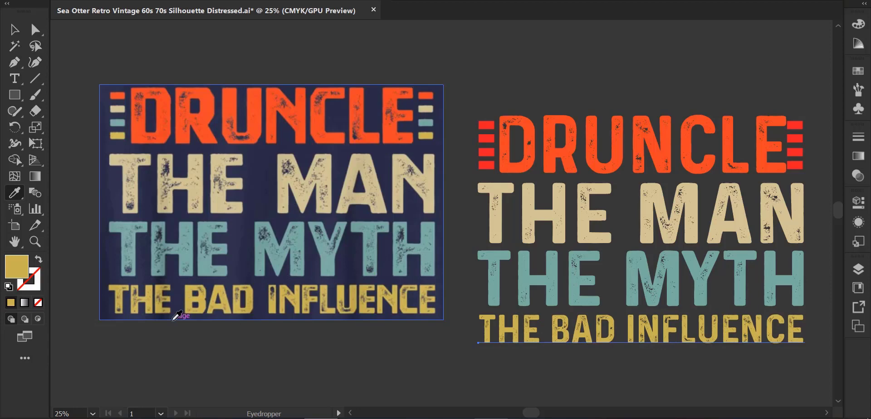
left_click(15, 29)
Sample orange onto the left-hand stripe bars and ungroup them
left_click(487, 137)
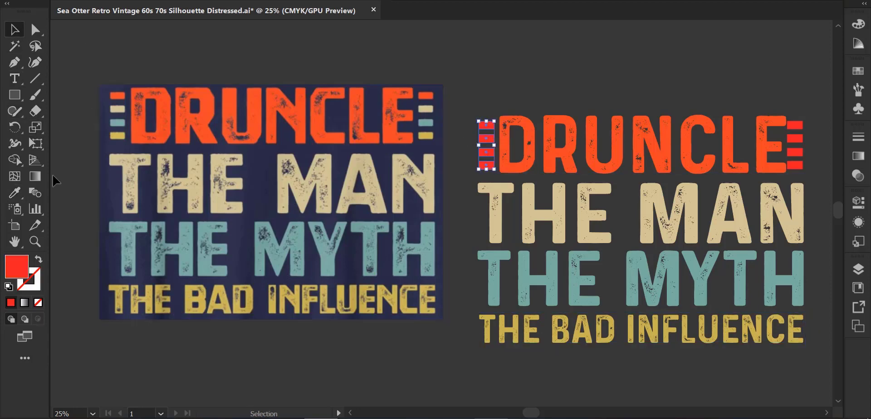
left_click(15, 194)
left_click(341, 116)
key("v")
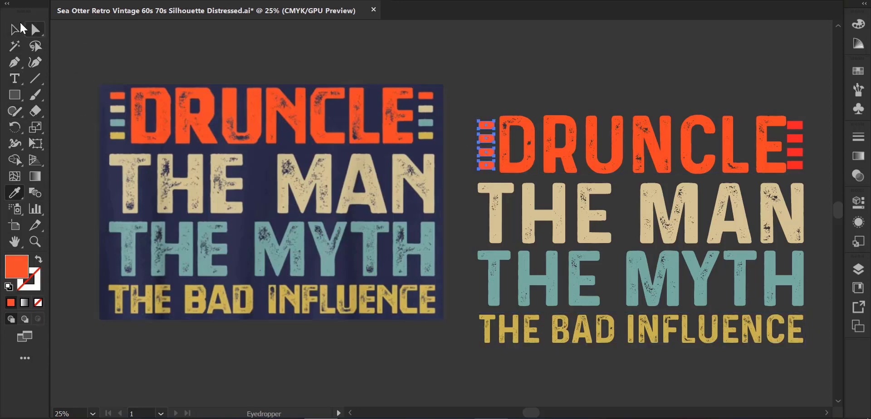
right_click(489, 142)
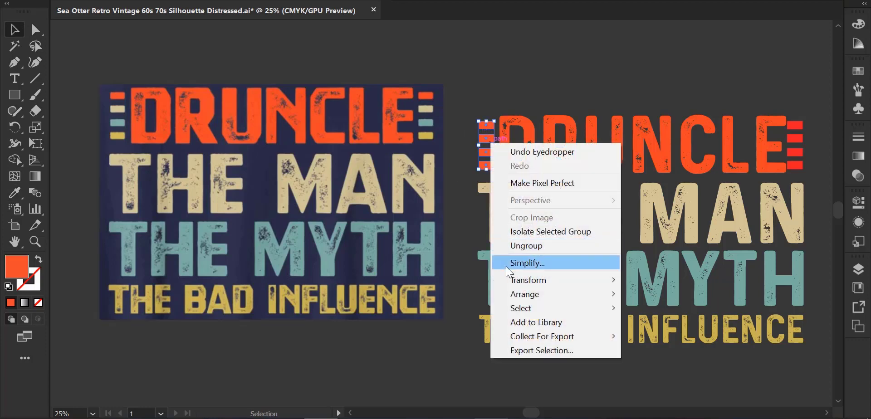
left_click(522, 246)
Move the top bar down a slot and give it the reference's beige
left_click(486, 125)
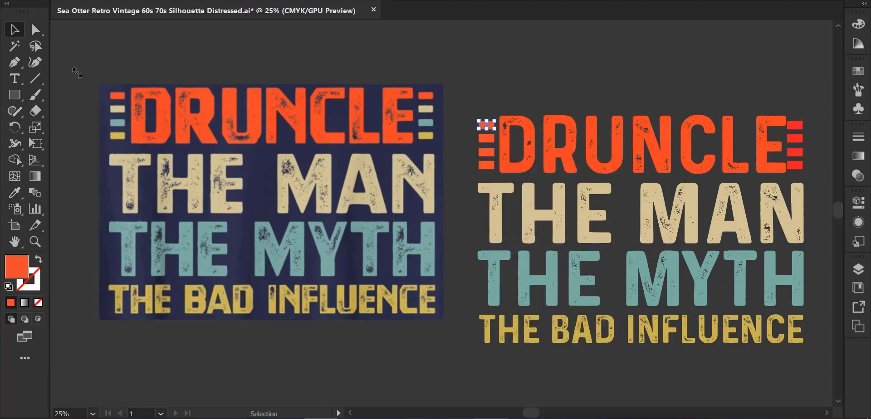
left_click(14, 192)
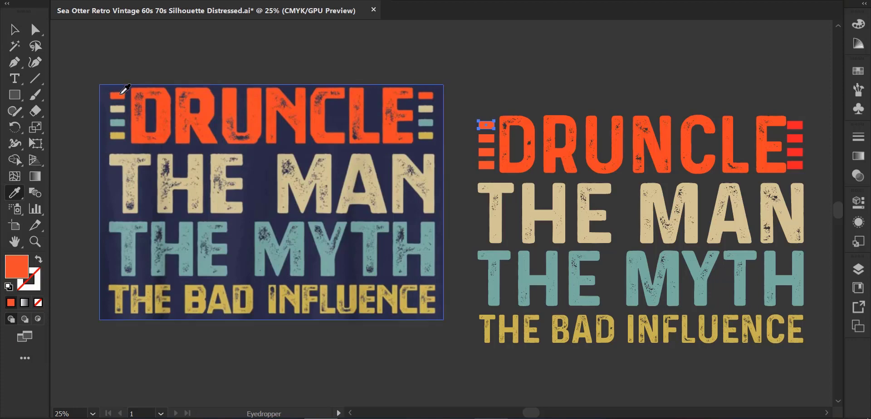
left_click(14, 30)
left_click_drag(486, 126, 486, 139)
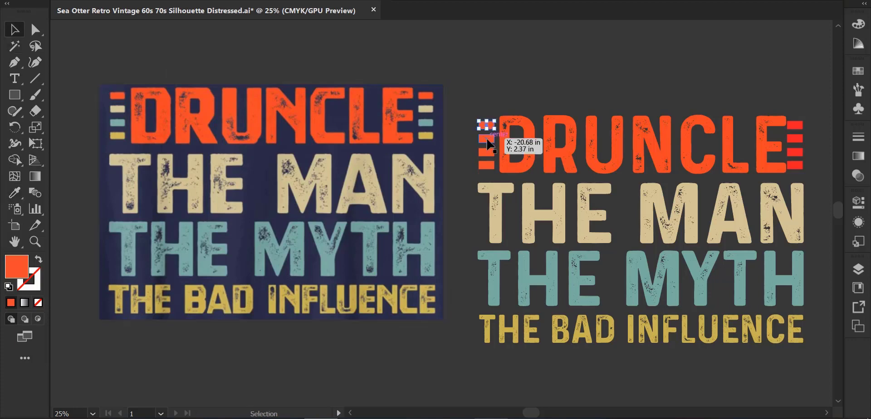
left_click(15, 192)
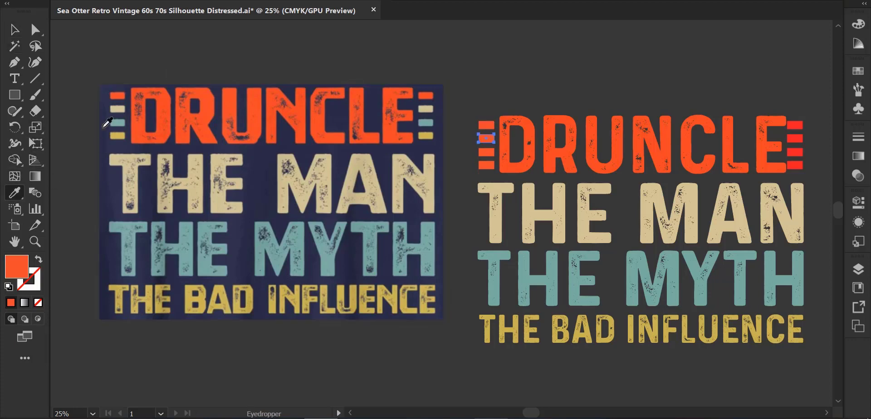
left_click(120, 108)
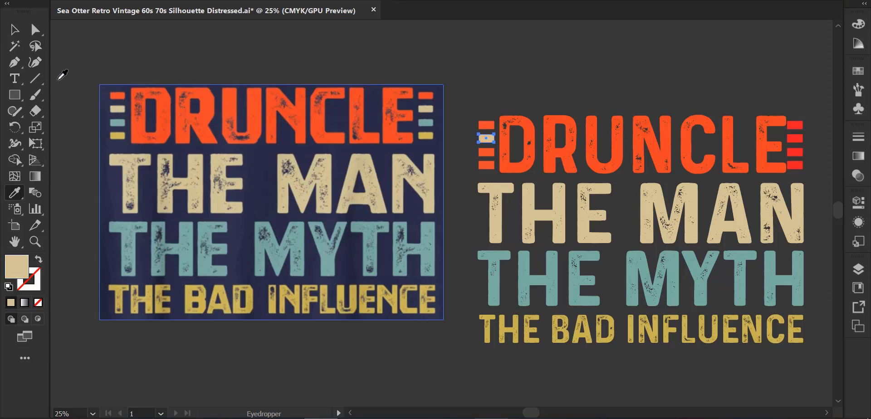
left_click(14, 29)
left_click_drag(487, 157, 487, 156)
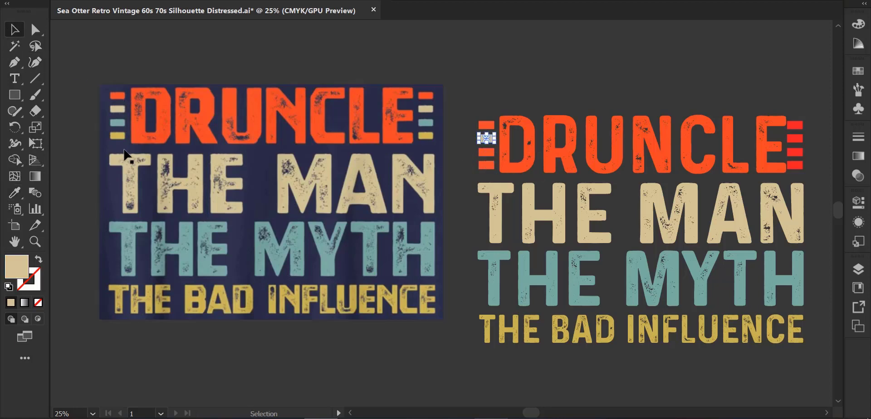
Sample teal and cream from the reference stripes onto the bars, rearranging their slots
left_click(18, 190)
left_click(119, 122)
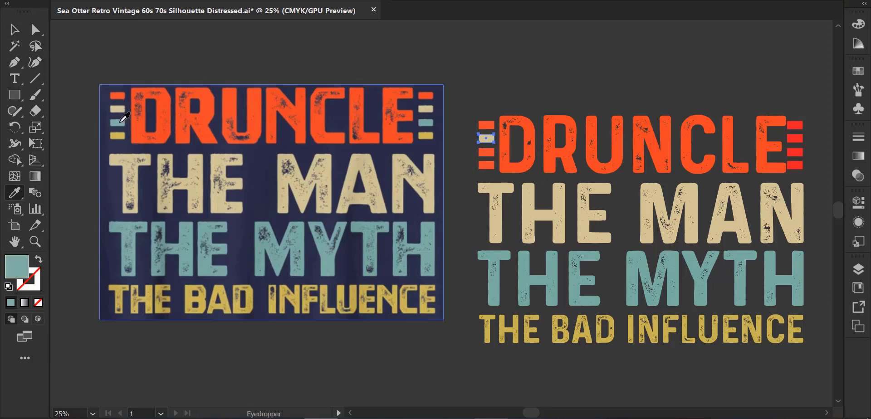
left_click(14, 29)
mouse_move(486, 138)
left_mouse_down()
mouse_move(485, 152)
mouse_move(486, 139)
left_mouse_up()
left_click(19, 190)
left_click(120, 109)
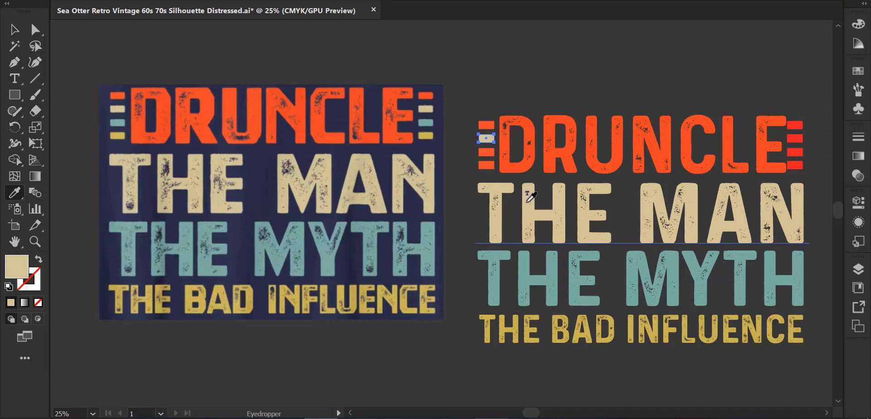
left_click(14, 30)
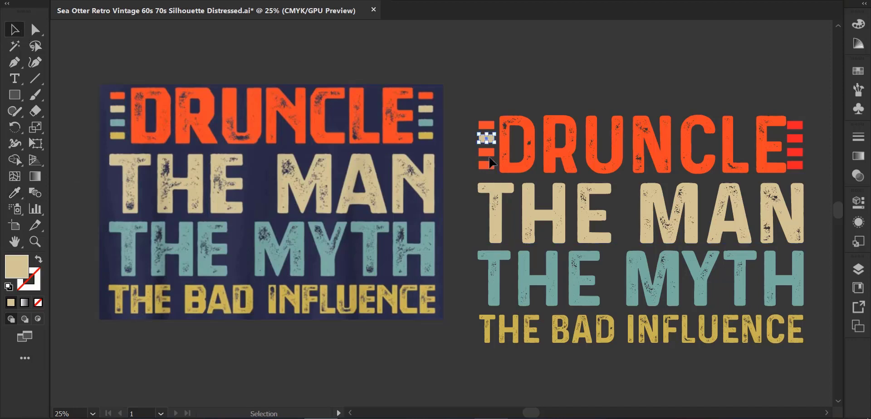
Recolour the two lower orange bars teal and yellow from the reference
left_click(488, 154)
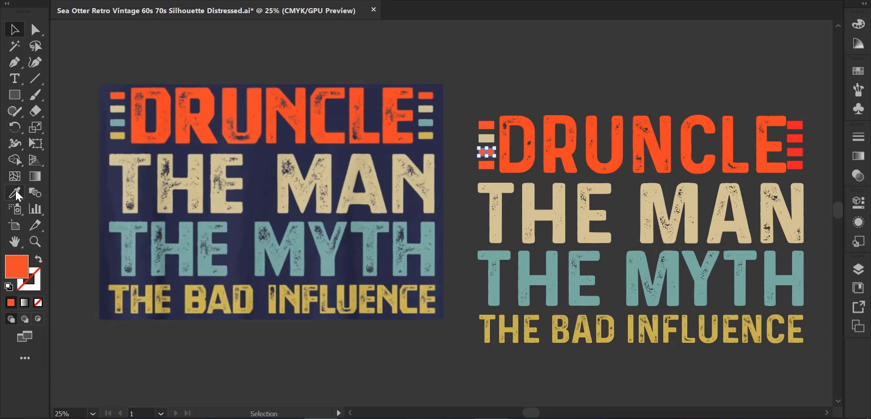
left_click(15, 193)
left_click(550, 274)
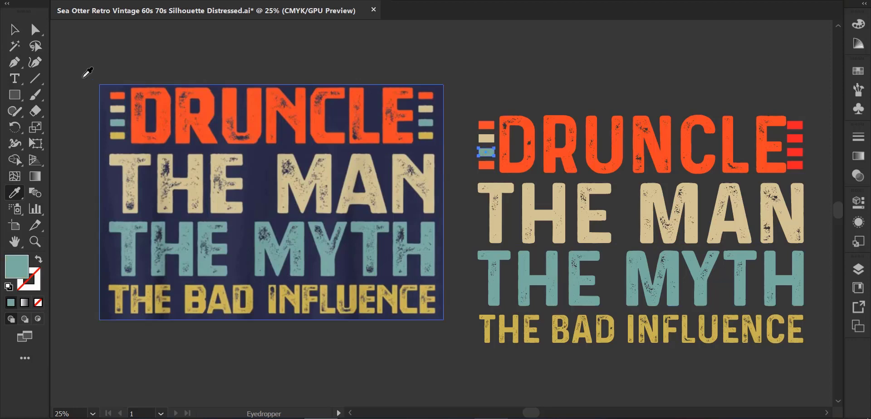
left_click(14, 30)
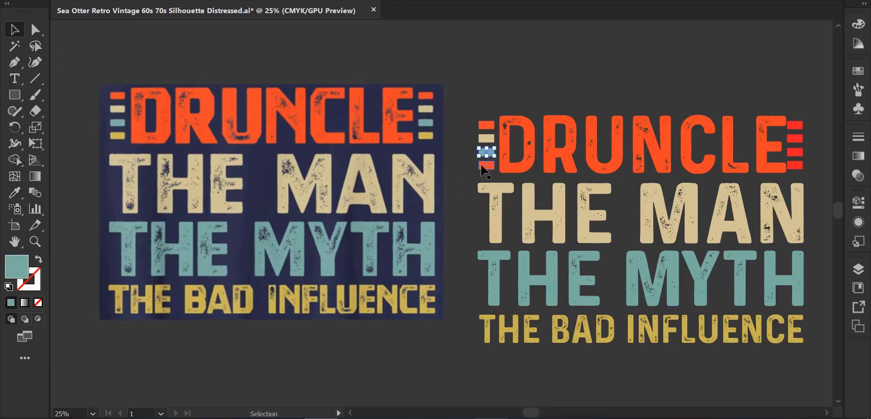
left_click(487, 164)
left_click(13, 195)
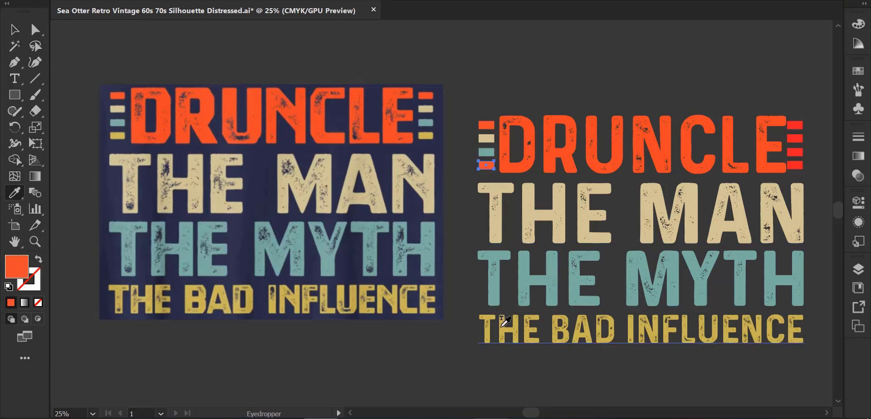
left_click(502, 326)
left_click(14, 30)
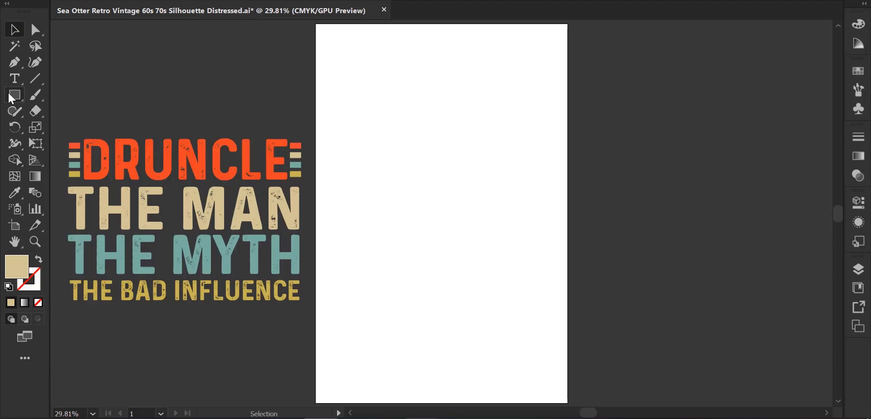
Draw a rectangle spanning the whole artboard and fill it black
left_click(15, 95)
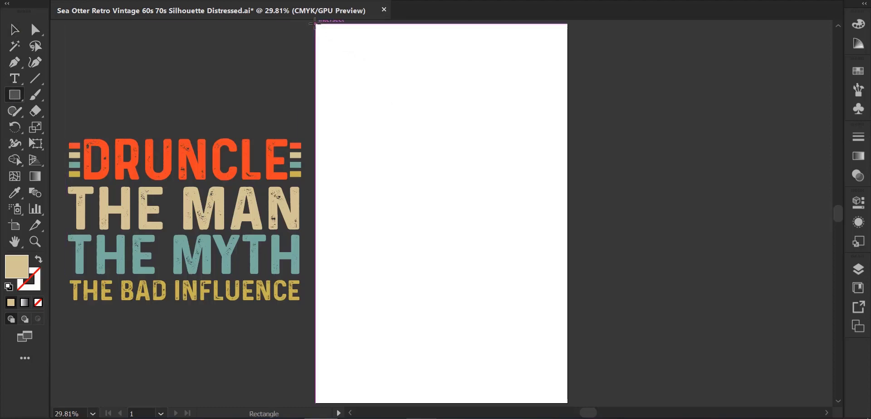
left_click_drag(315, 24, 568, 403)
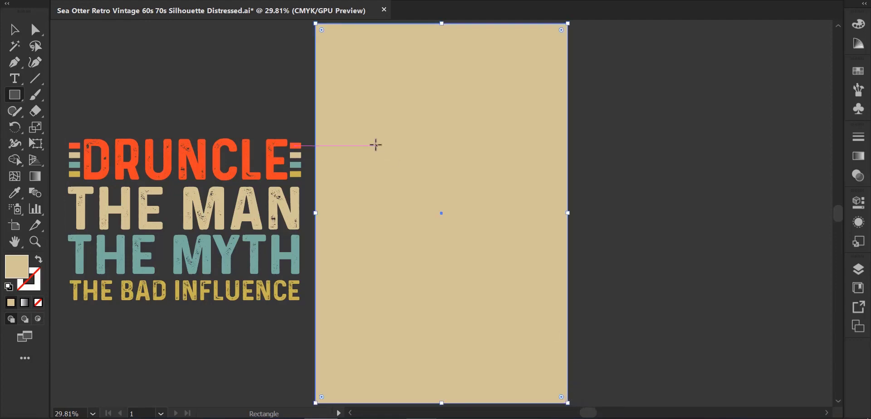
left_click(81, 6)
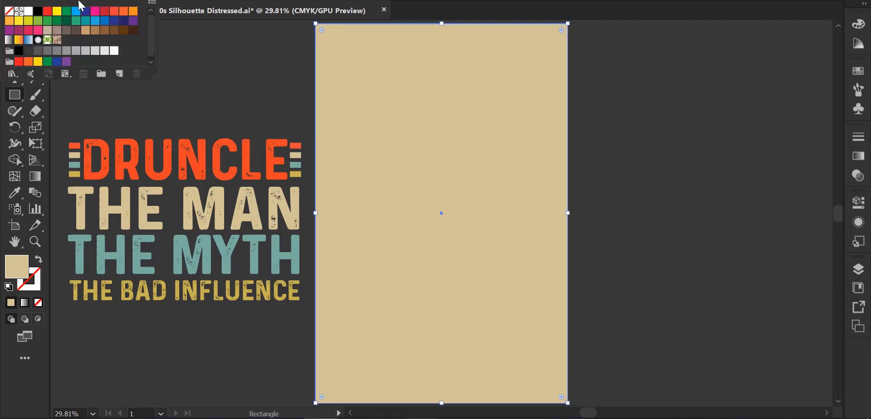
left_click(38, 11)
key("Escape")
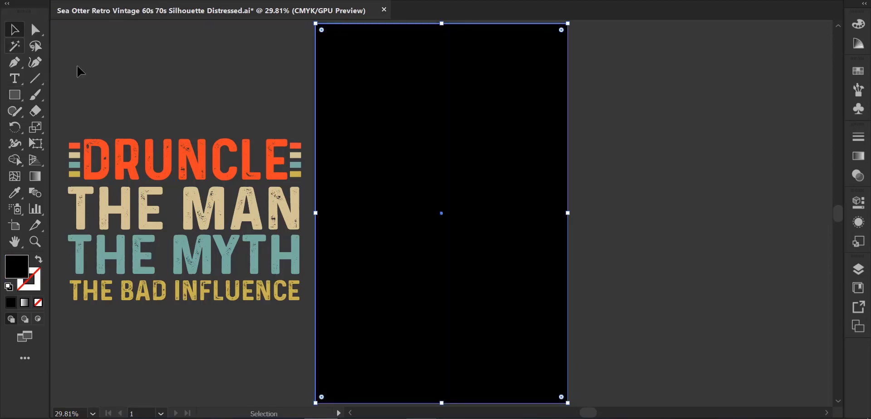
Move the DRUNCLE text group onto the black rectangle and enlarge it slightly
left_click(145, 94)
left_click_drag(181, 169, 422, 168)
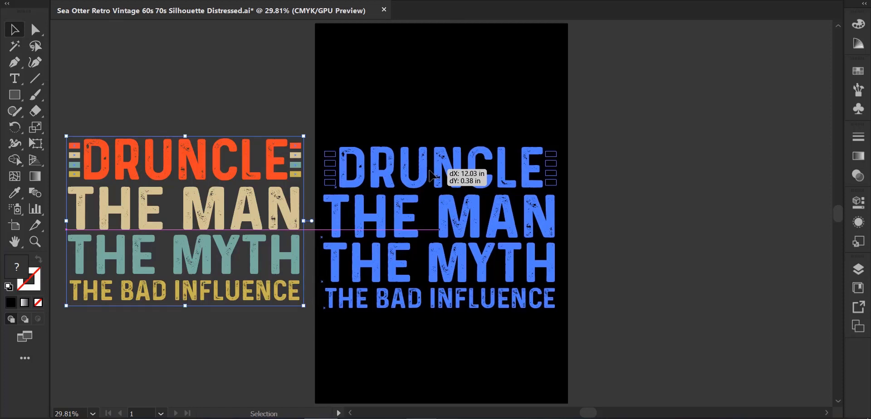
left_click_drag(422, 169, 430, 170)
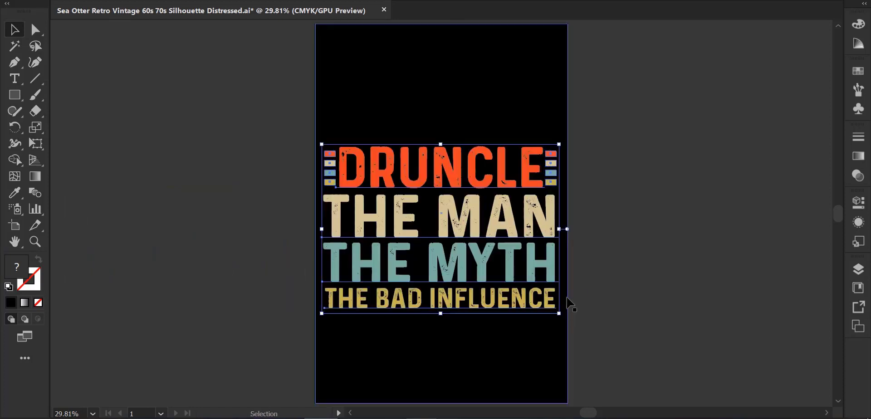
left_click_drag(560, 314, 562, 319)
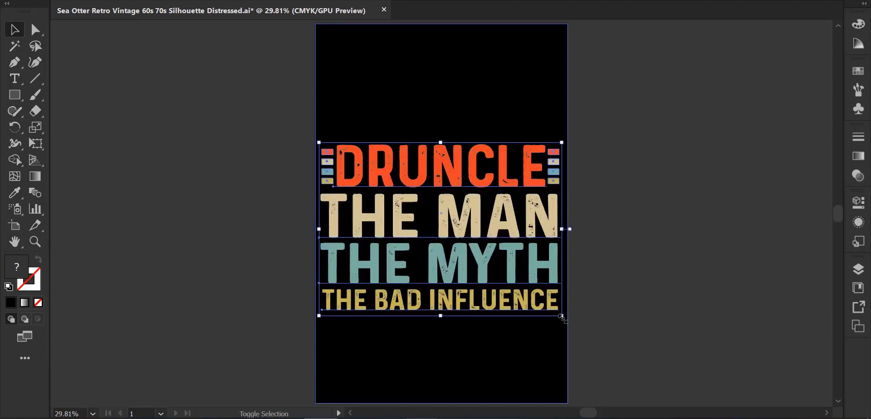
Nudge the text group up and right until centred on the background, then deselect
key("shift+Up")
key("shift+Up")
key("shift+Up")
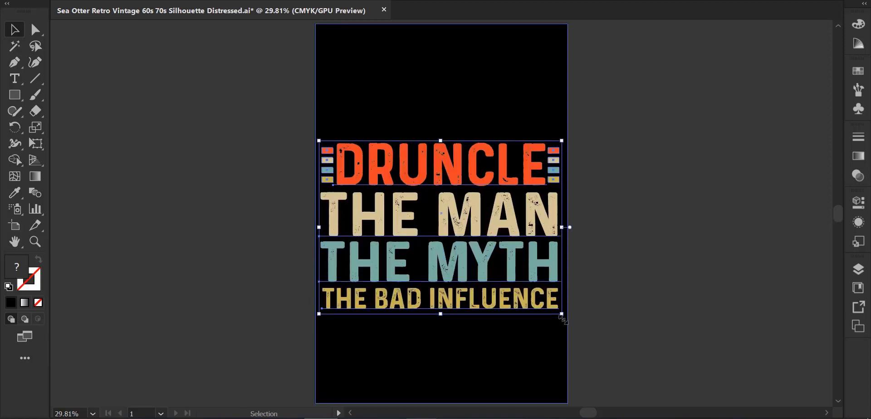
key("shift+Up")
key("shift+Up")
key("Up")
key("Up")
key("Up")
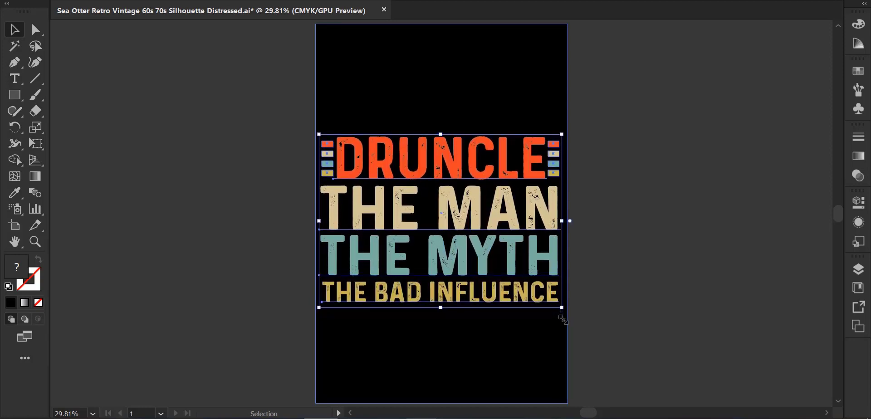
key("Right")
key("Right")
key("Right")
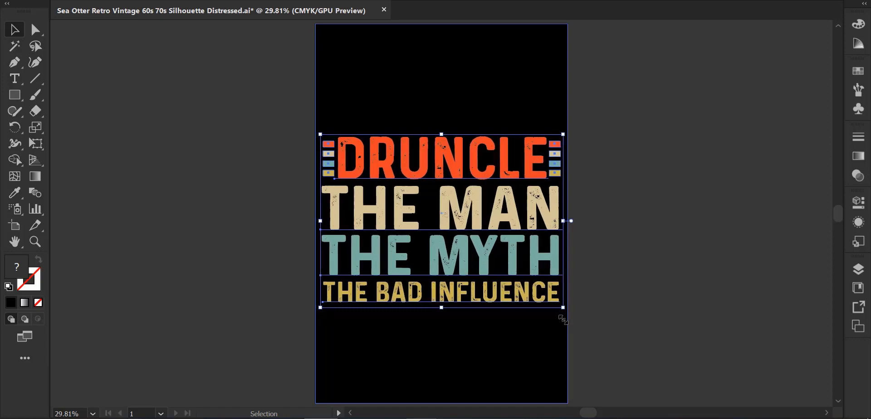
key("Up")
left_click(649, 260)
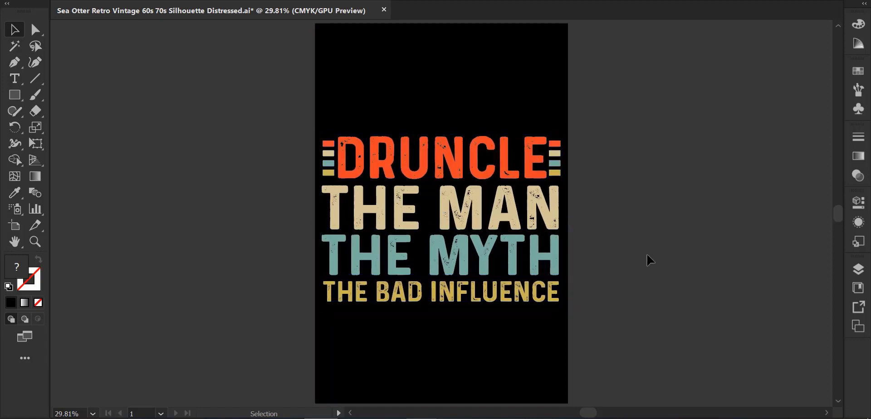